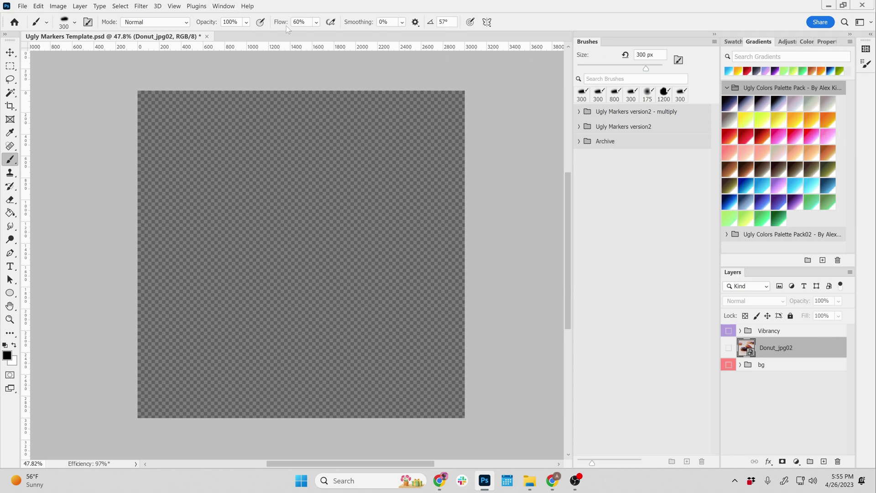
Look at the gradient preset options and the Vibrancy group's layers, leaving both unchanged.
{"action": "left_click", "coordinate": [850, 41]}
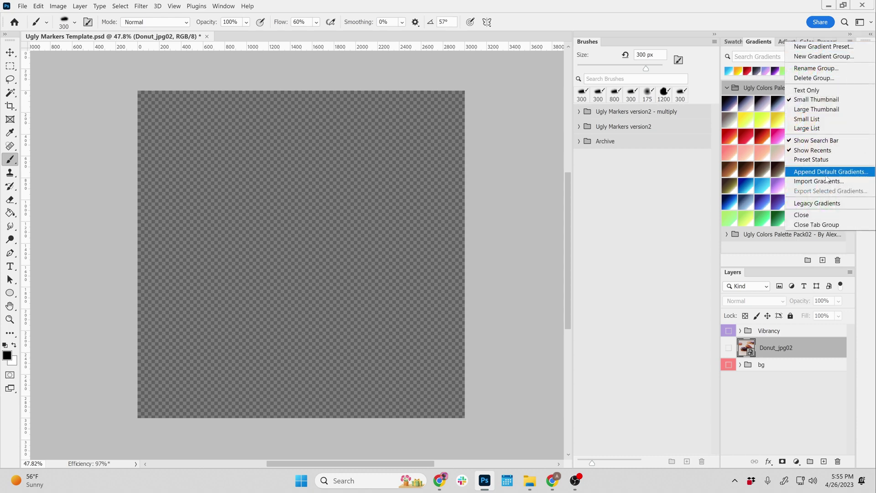
{"action": "left_click", "coordinate": [670, 246]}
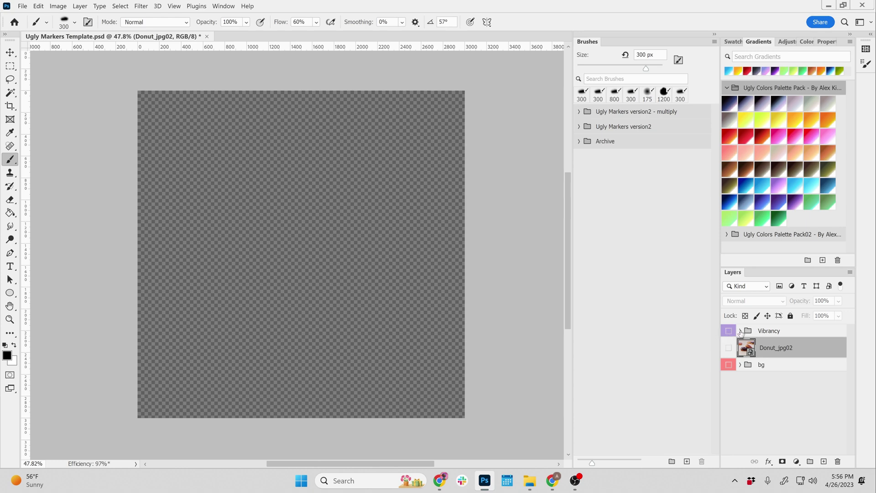
{"action": "left_click", "coordinate": [740, 331]}
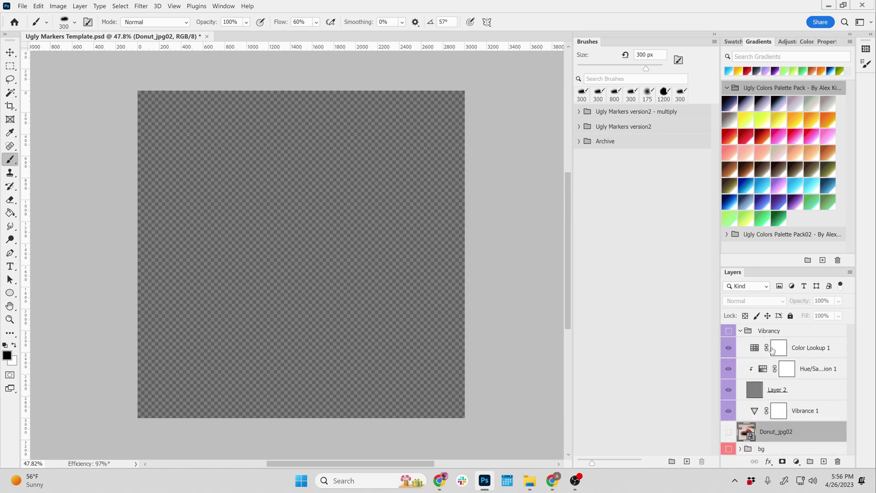
{"action": "left_click", "coordinate": [740, 331]}
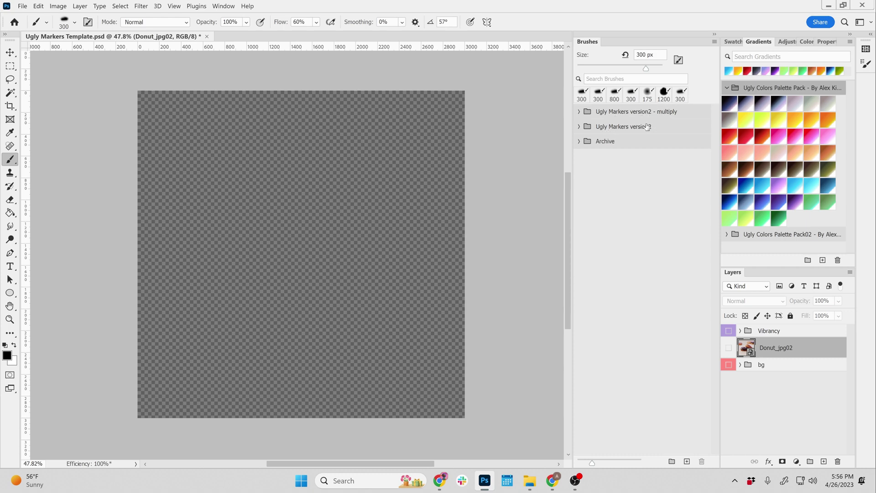
Select the classic flat - multiply brush from Ugly Markers version2 - multiply and show Donut_jpg02.
{"action": "left_click", "coordinate": [579, 112]}
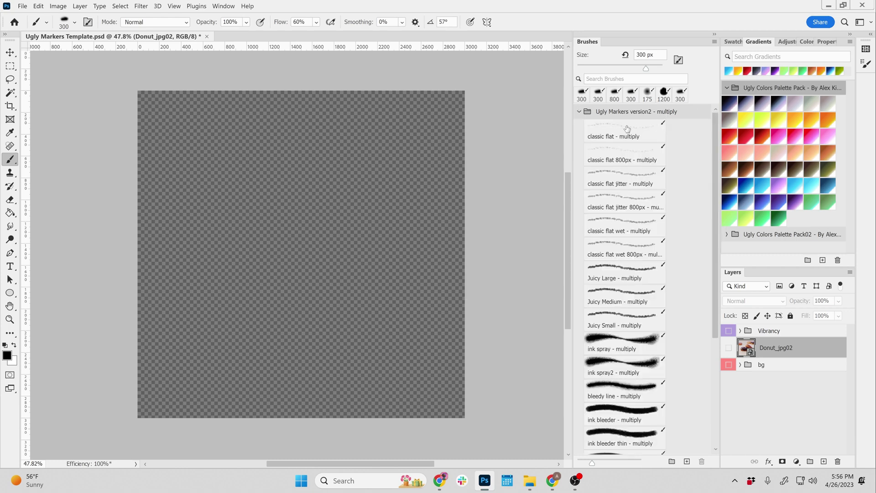
{"action": "left_click", "coordinate": [621, 133]}
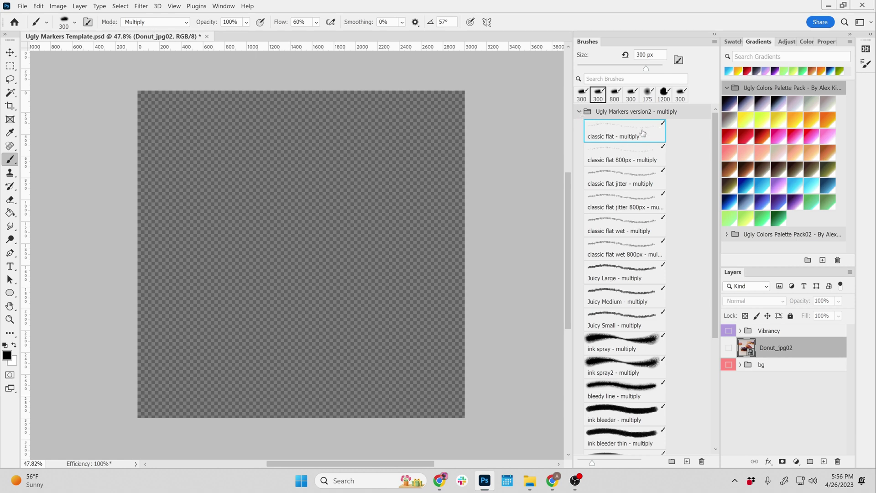
{"action": "left_click", "coordinate": [579, 112]}
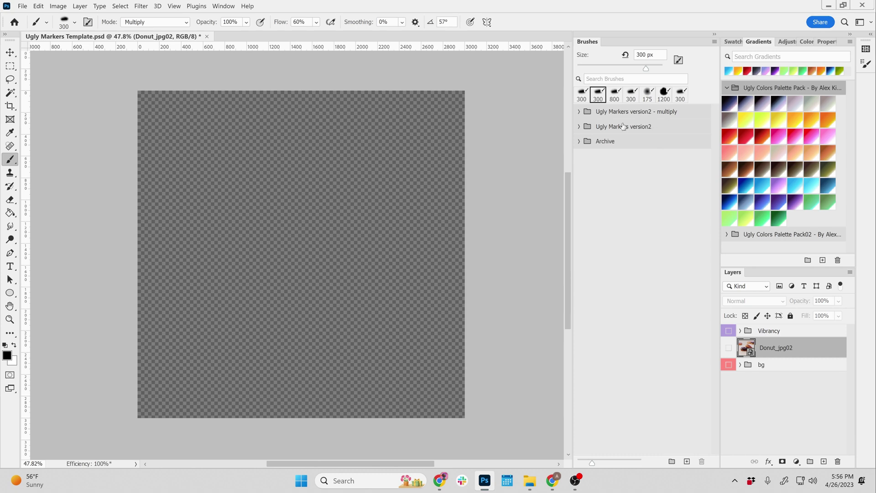
{"action": "left_click", "coordinate": [580, 112]}
{"action": "left_click", "coordinate": [635, 132]}
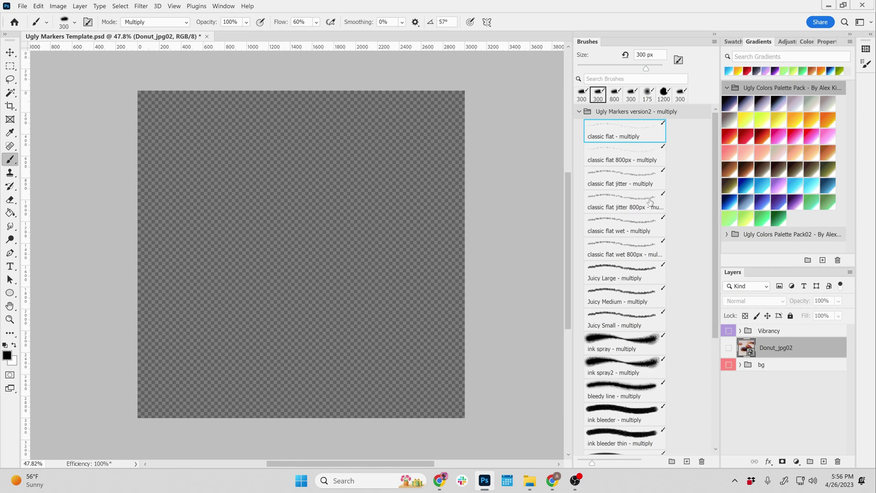
{"action": "left_click", "coordinate": [579, 111]}
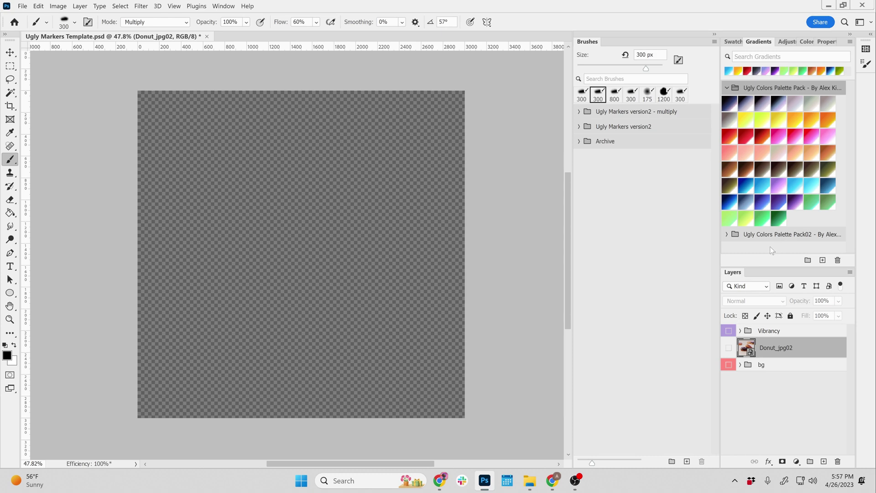
{"action": "left_click", "coordinate": [729, 349]}
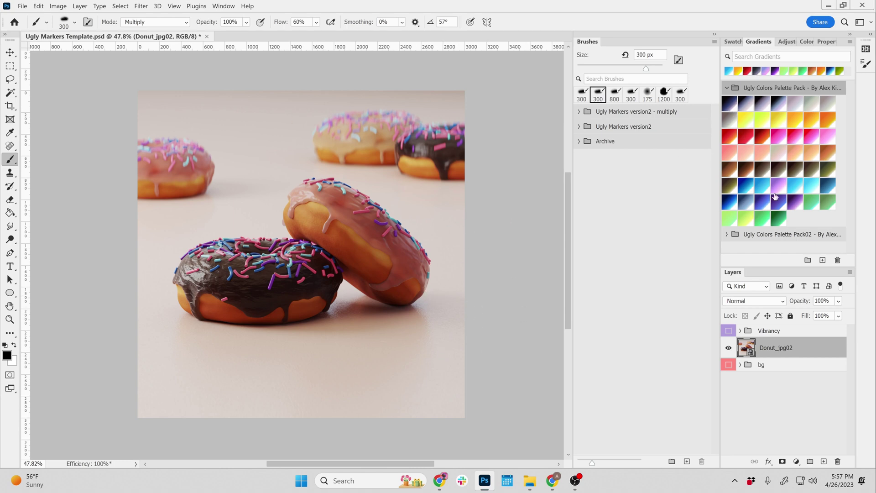
Add Gradient Map 1 below the Vibrancy group, turning the donut greyscale, and edit its gradient.
{"action": "left_click", "coordinate": [797, 461]}
{"action": "left_click", "coordinate": [798, 462]}
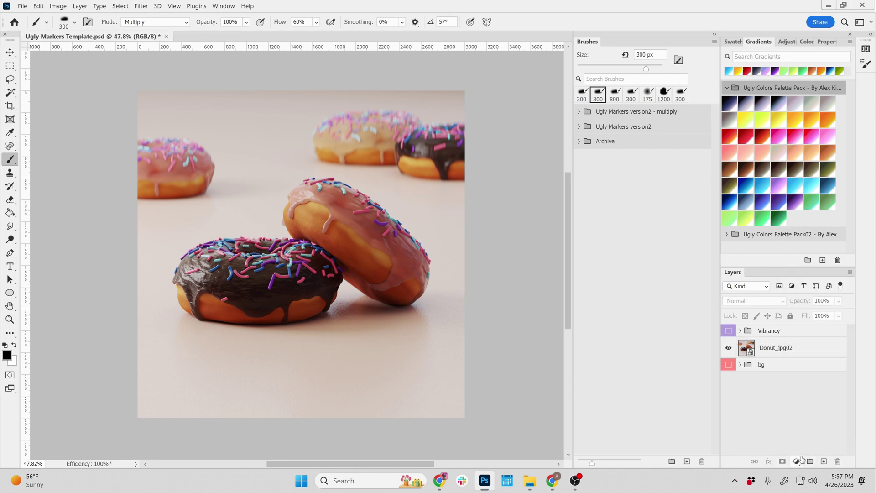
{"action": "left_click", "coordinate": [796, 462]}
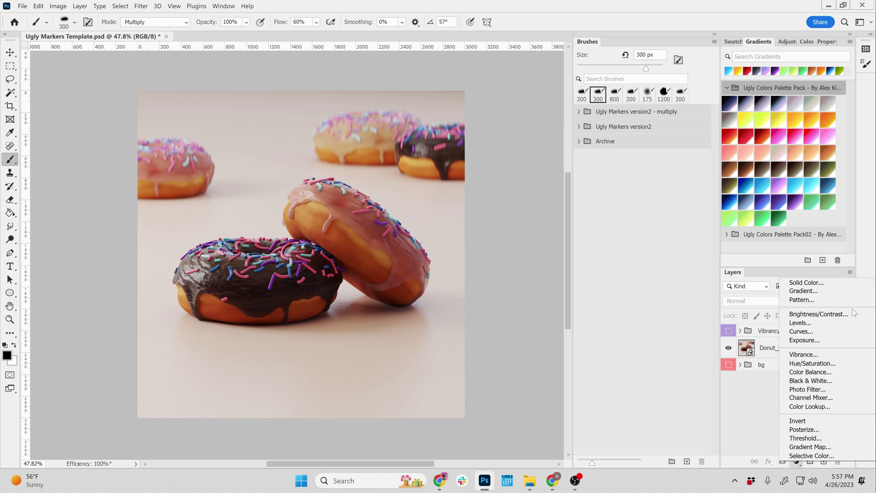
{"action": "left_click", "coordinate": [817, 447]}
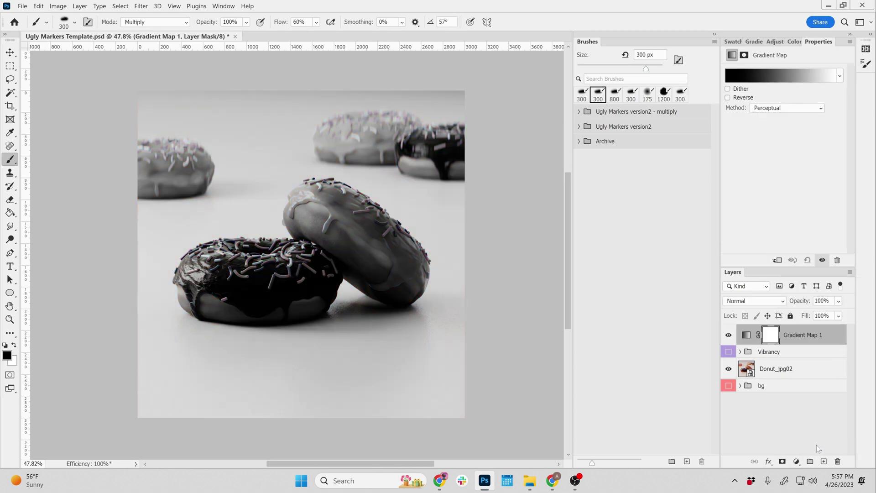
{"action": "left_click_drag", "start_coordinate": [746, 334], "coordinate": [745, 356]}
{"action": "left_click", "coordinate": [746, 77]}
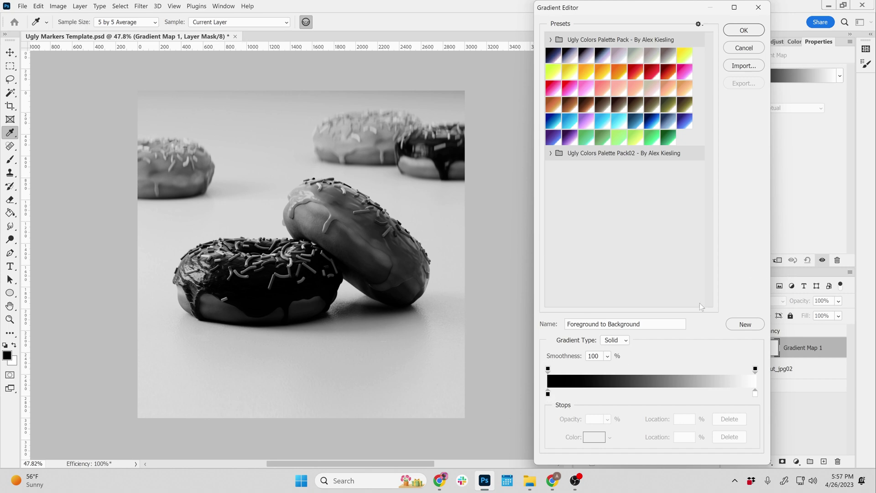
Set the gradient map's dark stop to red and its light stop to cyan 00ffff.
{"action": "double_click", "coordinate": [549, 394]}
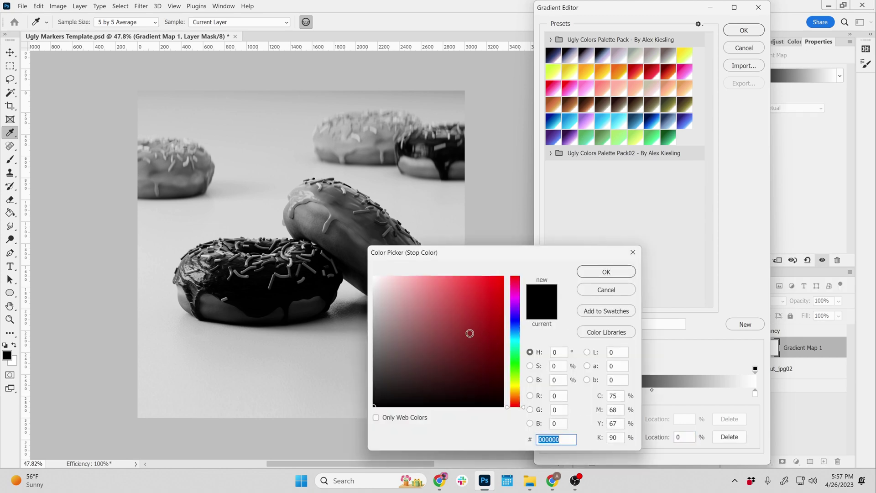
{"action": "left_click", "coordinate": [468, 334]}
{"action": "left_click", "coordinate": [606, 272]}
{"action": "double_click", "coordinate": [755, 394]}
{"action": "type", "text": "00ffff"}
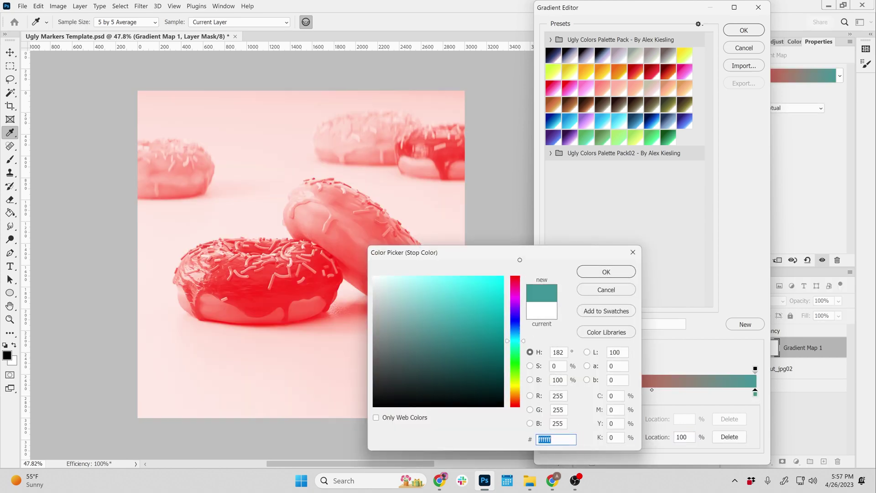
{"action": "key", "text": "Return"}
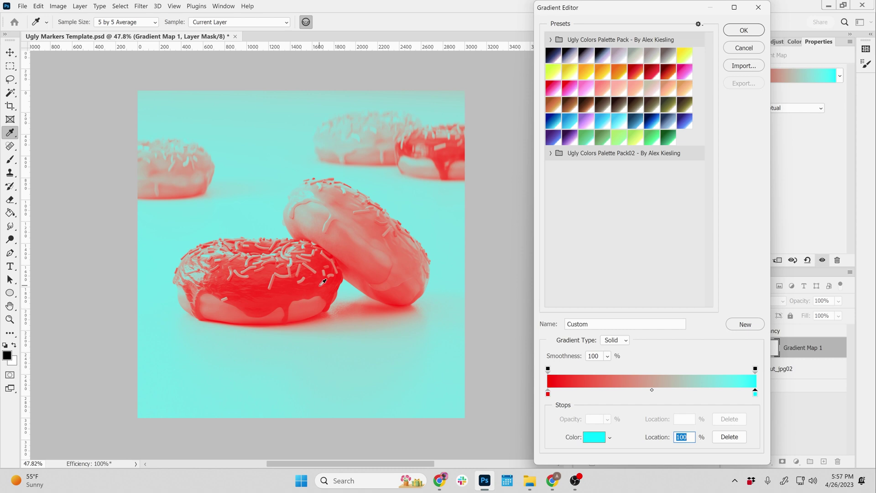
{"action": "left_click", "coordinate": [740, 32]}
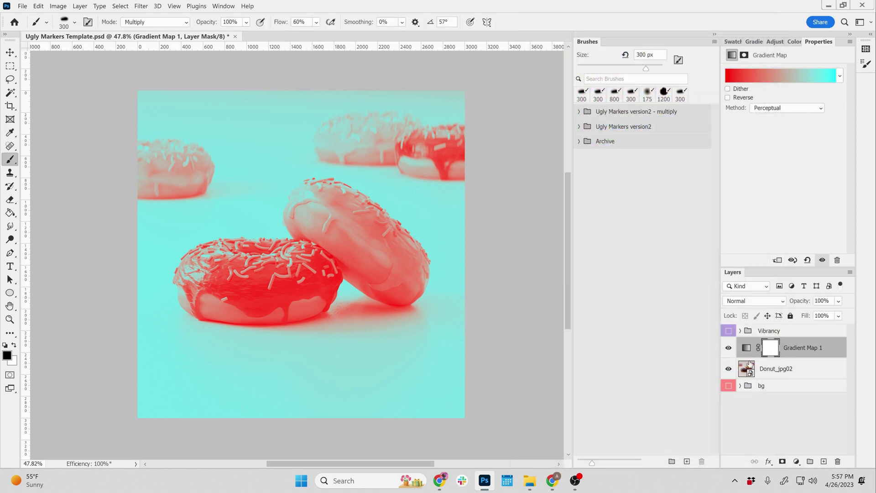
Reposition Gradient Map 1, switch it to the Black1 marker gradient, then hide it.
{"action": "left_click_drag", "start_coordinate": [751, 373], "coordinate": [753, 349]}
{"action": "left_click", "coordinate": [747, 348]}
{"action": "left_click", "coordinate": [771, 74]}
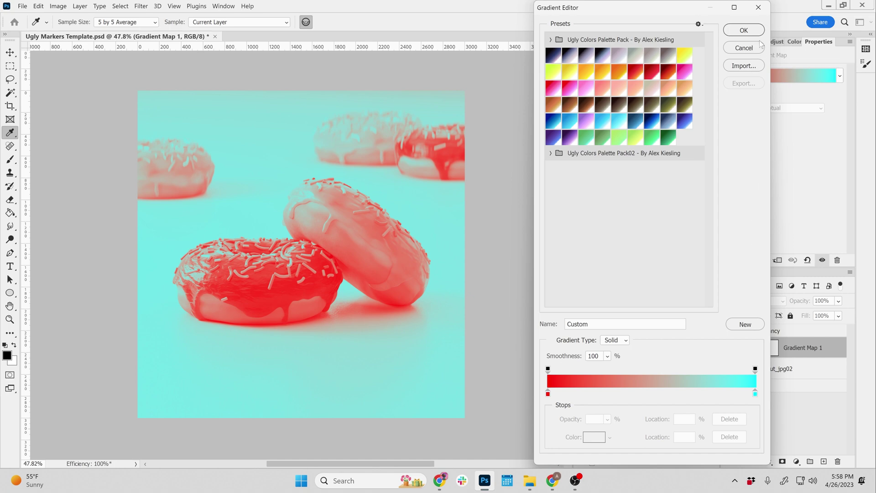
{"action": "left_click", "coordinate": [586, 57]}
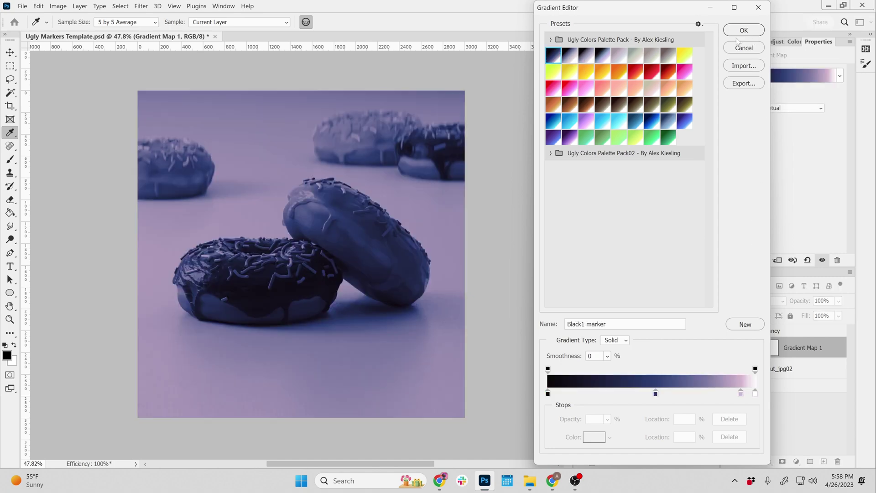
{"action": "left_click", "coordinate": [744, 29]}
{"action": "left_click", "coordinate": [728, 348]}
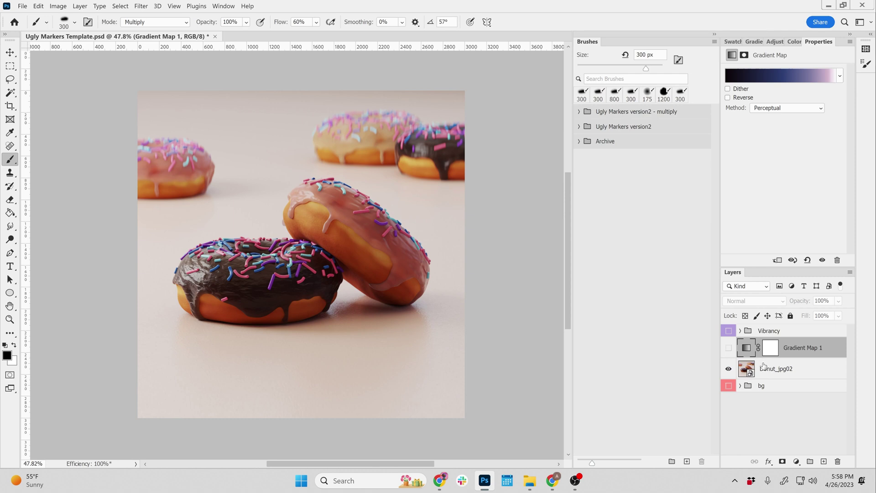
Hide the donut photo and bg paper, and add Layer 3 filled with white.
{"action": "left_click", "coordinate": [729, 369]}
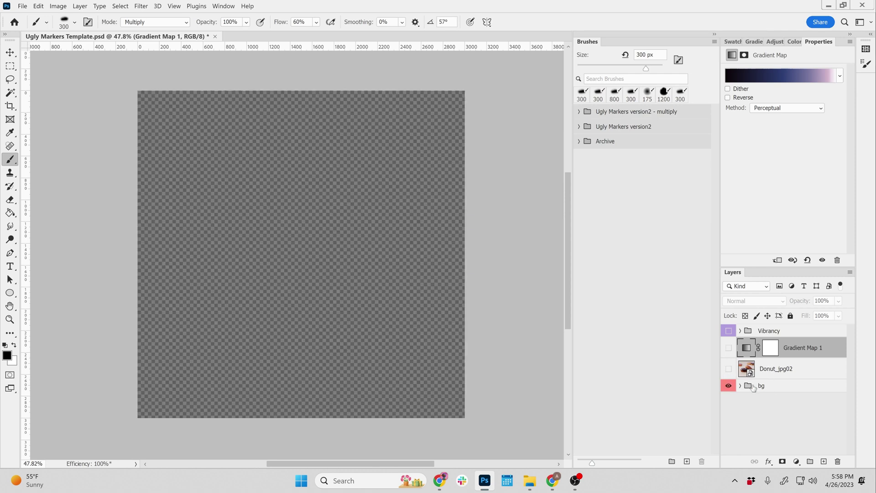
{"action": "left_click", "coordinate": [728, 385]}
{"action": "left_click", "coordinate": [766, 388]}
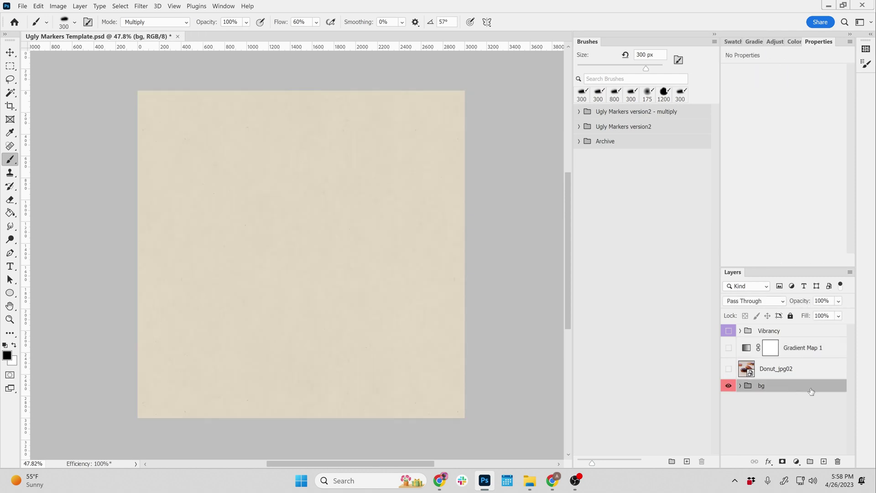
{"action": "left_click", "coordinate": [728, 385]}
{"action": "left_click", "coordinate": [823, 461]}
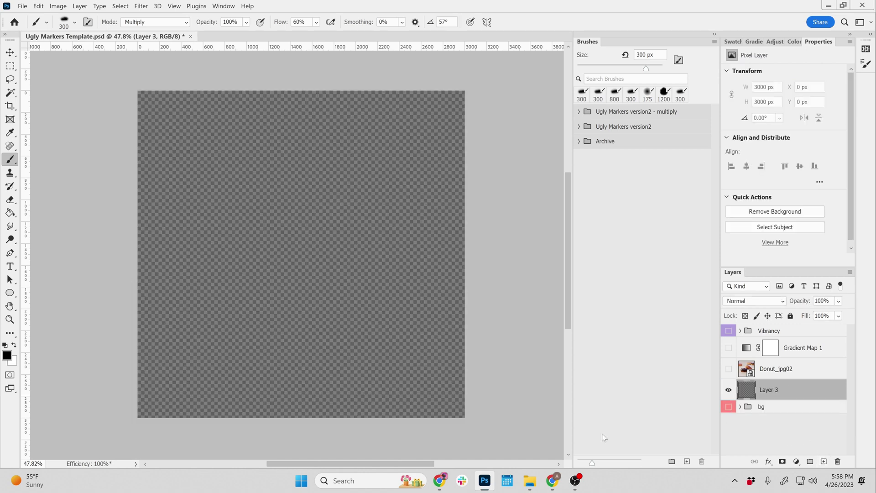
{"action": "key", "text": "g"}
{"action": "key", "text": "x"}
{"action": "left_click", "coordinate": [447, 293]}
Add Layer 4 and paint looping black marker strokes across the page.
{"action": "left_click", "coordinate": [823, 461]}
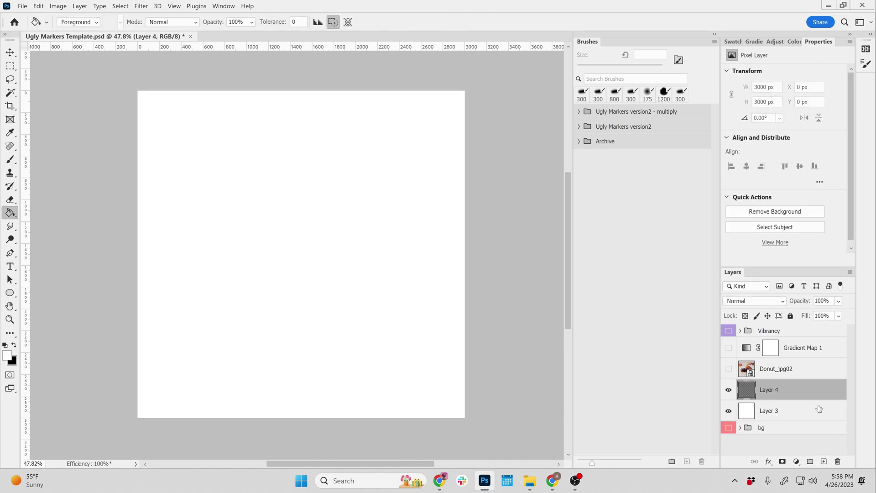
{"action": "key", "text": "b"}
{"action": "key", "text": "x"}
{"action": "left_click_drag", "start_coordinate": [312, 187], "coordinate": [283, 223]}
{"action": "mouse_move", "coordinate": [258, 290]}
{"action": "left_mouse_down"}
{"action": "mouse_move", "coordinate": [283, 280]}
{"action": "mouse_move", "coordinate": [306, 313]}
{"action": "mouse_move", "coordinate": [358, 287]}
{"action": "mouse_move", "coordinate": [360, 194]}
{"action": "mouse_move", "coordinate": [273, 166]}
{"action": "mouse_move", "coordinate": [273, 205]}
{"action": "mouse_move", "coordinate": [360, 272]}
{"action": "left_mouse_up"}
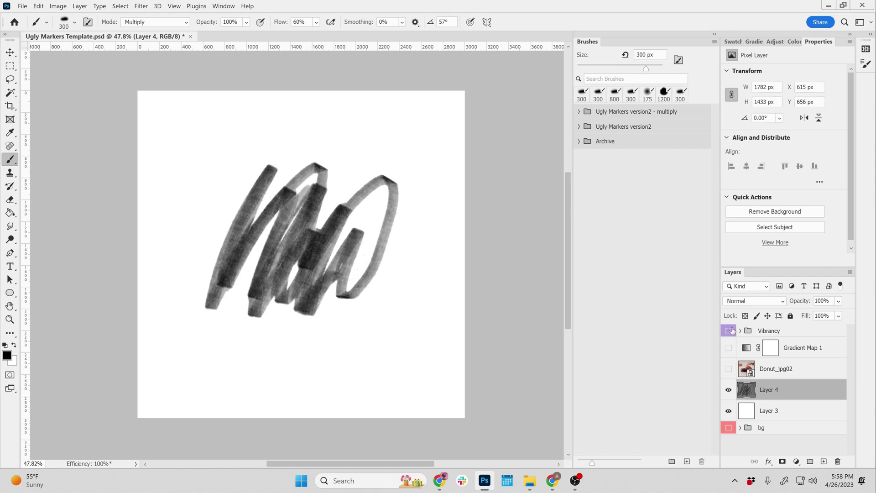
Show Gradient Map 1, check the strokes up close, then move it directly above Layer 4.
{"action": "left_click", "coordinate": [729, 348]}
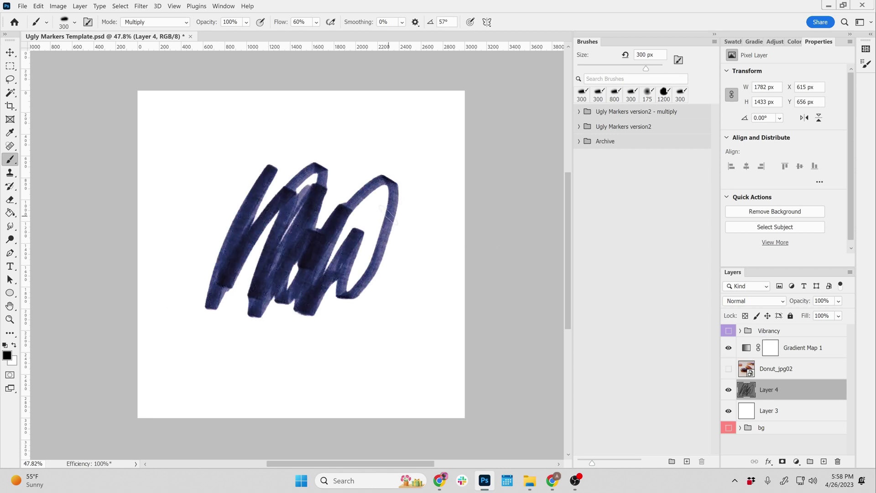
{"action": "key", "text": "z"}
{"action": "mouse_move", "coordinate": [389, 217]}
{"action": "left_mouse_down"}
{"action": "mouse_move", "coordinate": [415, 250]}
{"action": "mouse_move", "coordinate": [289, 221]}
{"action": "left_mouse_up"}
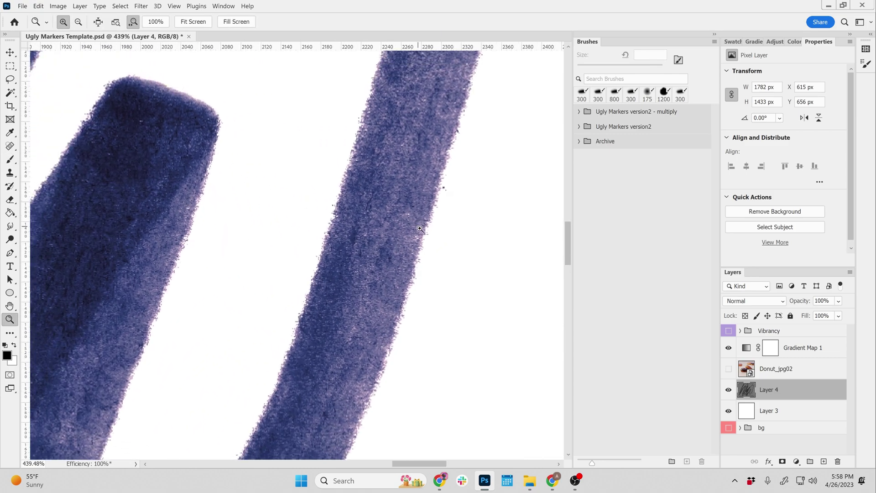
{"action": "mouse_move", "coordinate": [362, 229]}
{"action": "left_mouse_down"}
{"action": "mouse_move", "coordinate": [352, 229]}
{"action": "mouse_move", "coordinate": [417, 260]}
{"action": "left_mouse_up"}
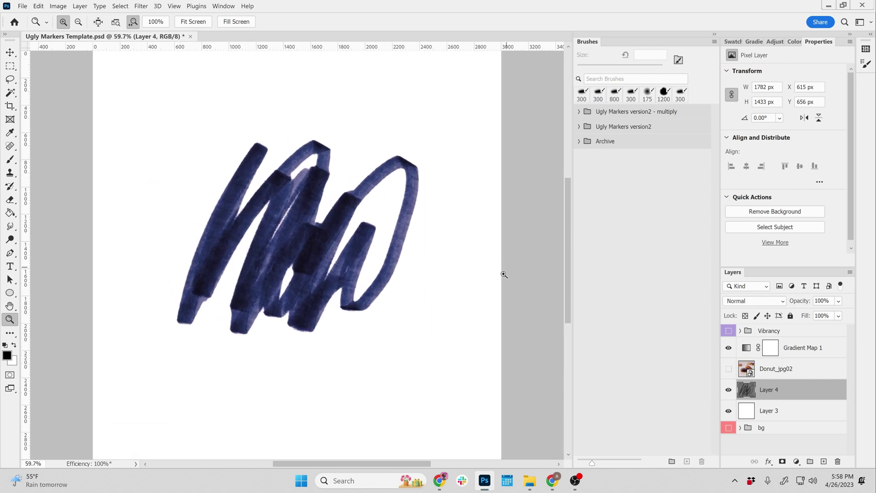
{"action": "left_click_drag", "start_coordinate": [749, 350], "coordinate": [744, 371]}
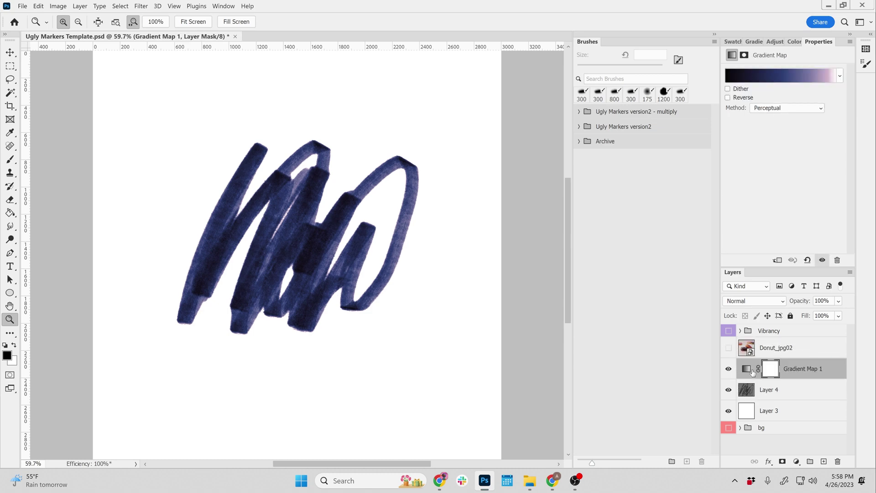
{"action": "left_click", "coordinate": [729, 389], "text": "alt"}
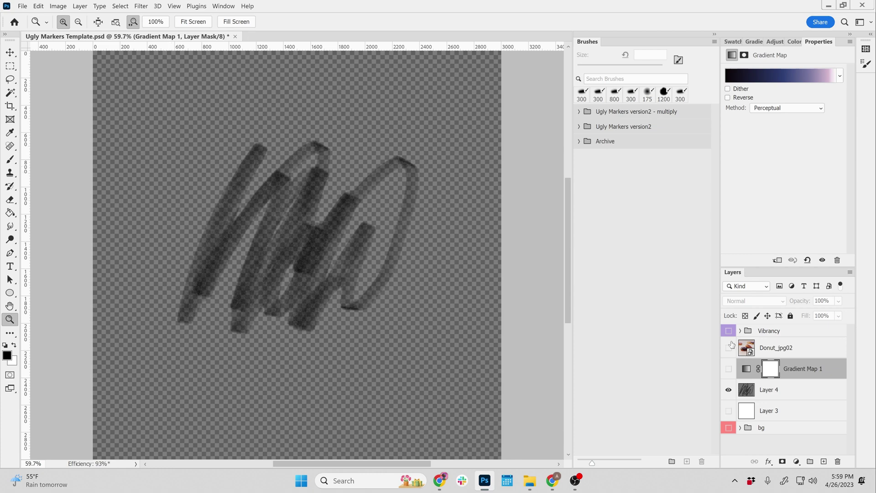
{"action": "left_click", "coordinate": [728, 411]}
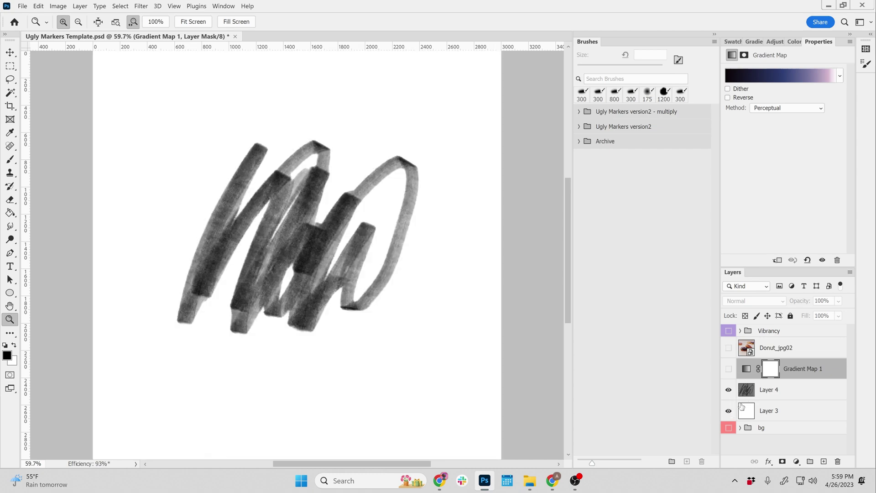
{"action": "left_click", "coordinate": [728, 369]}
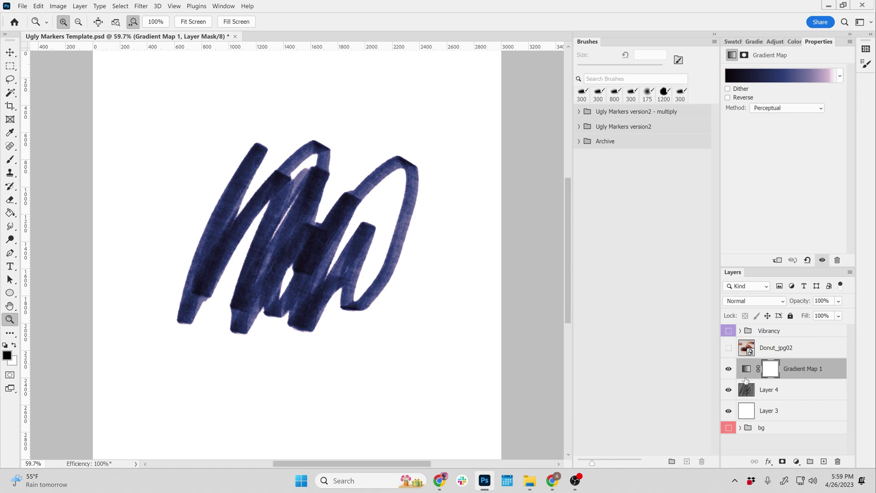
Group Layer 4 and Layer 3 and name the group color1.
{"action": "left_click", "coordinate": [783, 391]}
{"action": "left_click", "coordinate": [772, 413], "text": "shift"}
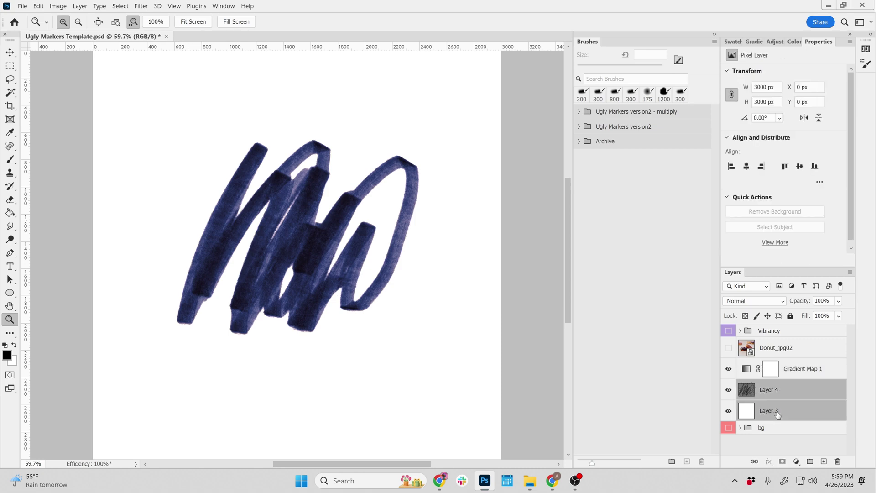
{"action": "key", "text": "ctrl+g"}
{"action": "double_click", "coordinate": [768, 387]}
{"action": "type", "text": "color1"}
Clip Gradient Map 1 to the color1 group with Ctrl+Alt+G.
{"action": "left_click", "coordinate": [746, 370]}
{"action": "left_click_drag", "start_coordinate": [753, 372], "coordinate": [754, 354]}
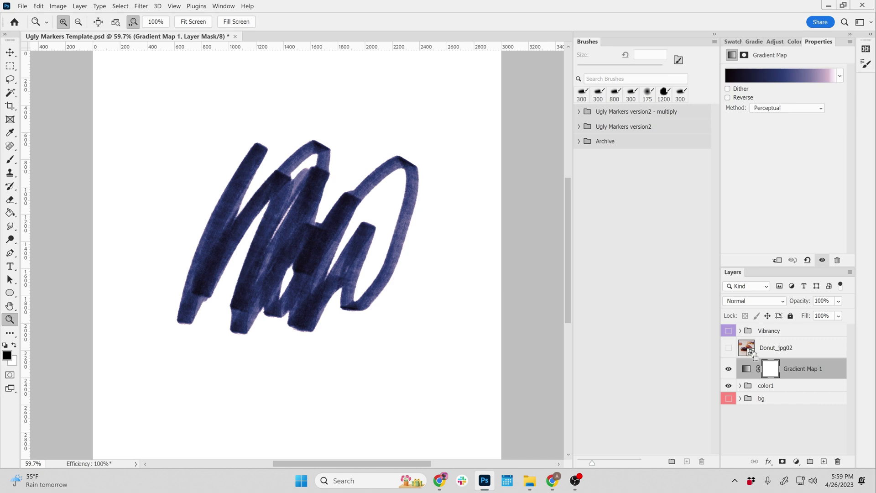
{"action": "key", "text": "ctrl+alt+g"}
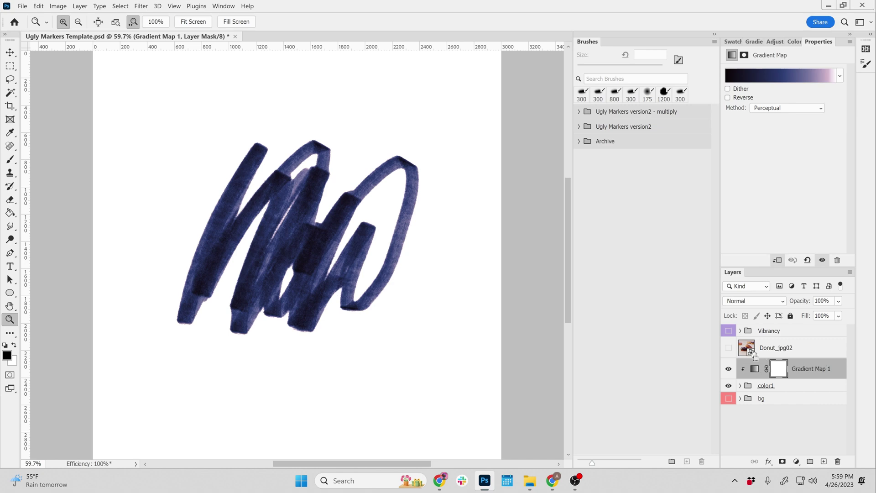
Show the beige bg paper layer and inspect the color1 group and its white Layer 3.
{"action": "left_click", "coordinate": [751, 388]}
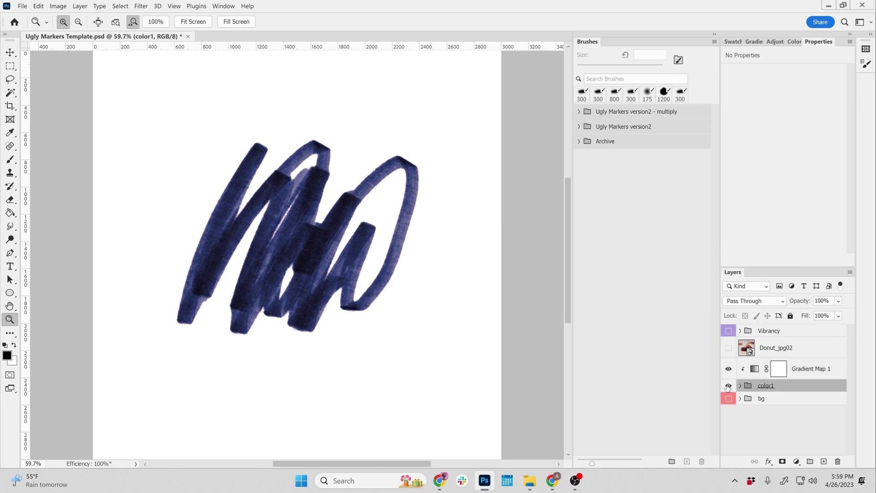
{"action": "left_click", "coordinate": [731, 399]}
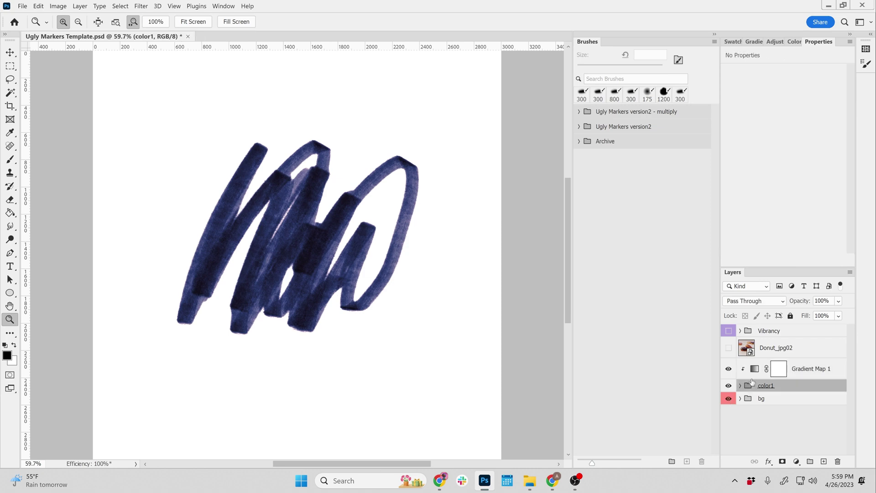
{"action": "left_click", "coordinate": [729, 386]}
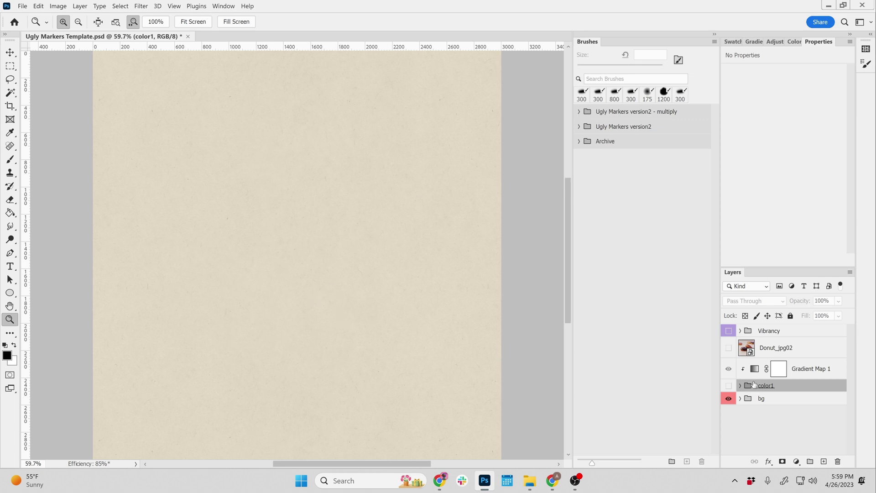
{"action": "left_click", "coordinate": [728, 385]}
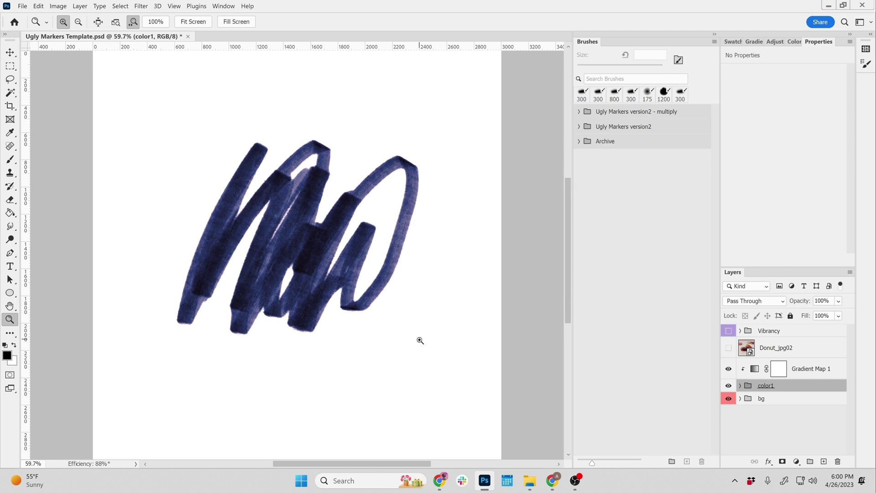
{"action": "left_click", "coordinate": [740, 385]}
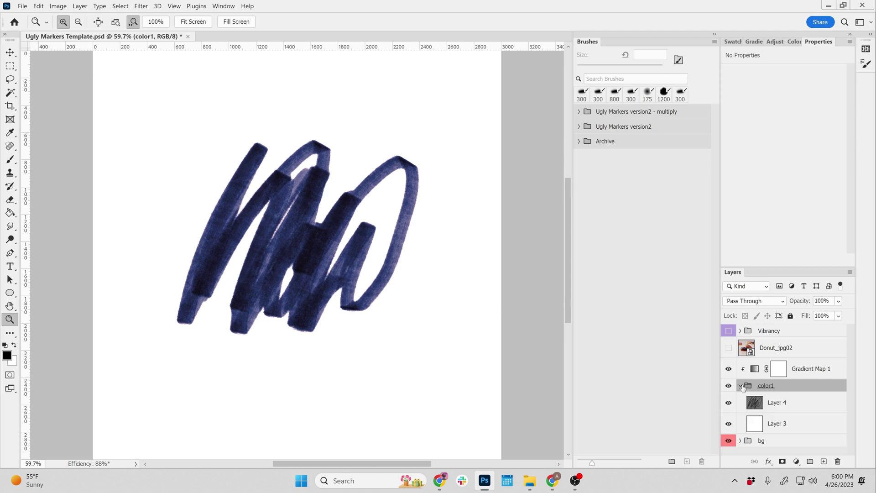
{"action": "left_click", "coordinate": [740, 386]}
{"action": "left_click", "coordinate": [741, 386]}
{"action": "left_click", "coordinate": [729, 423]}
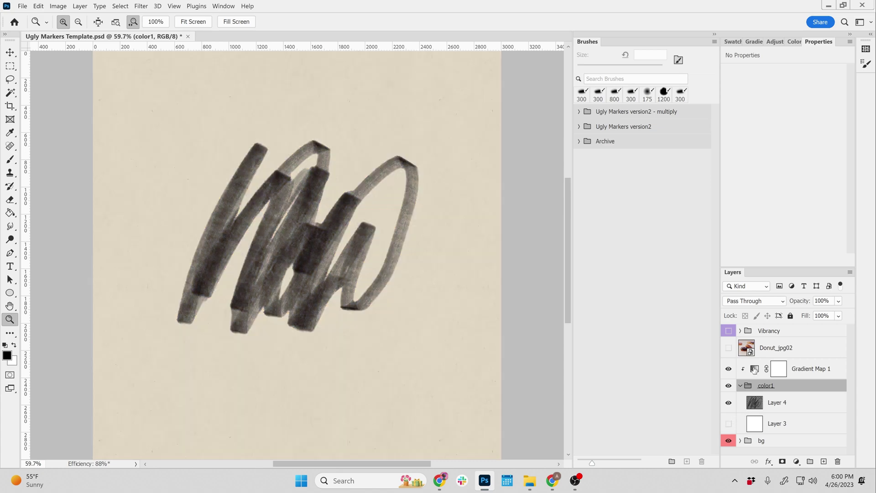
{"action": "left_click", "coordinate": [729, 424]}
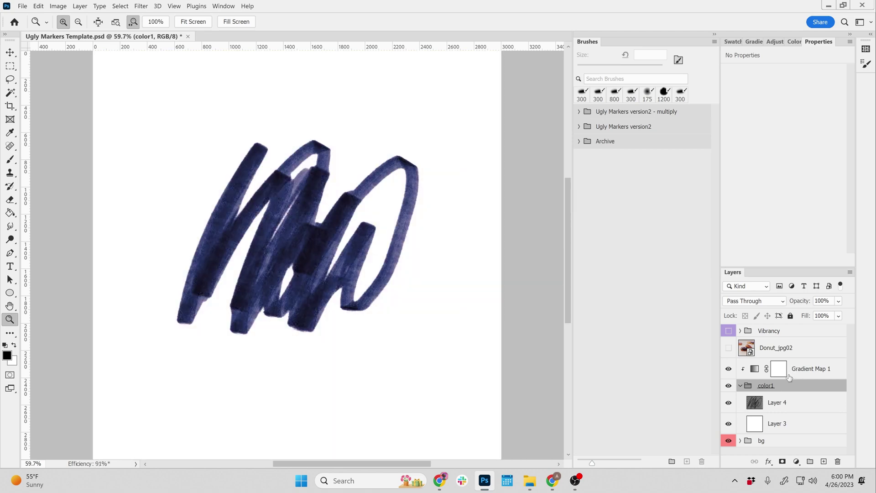
{"action": "left_click", "coordinate": [741, 385]}
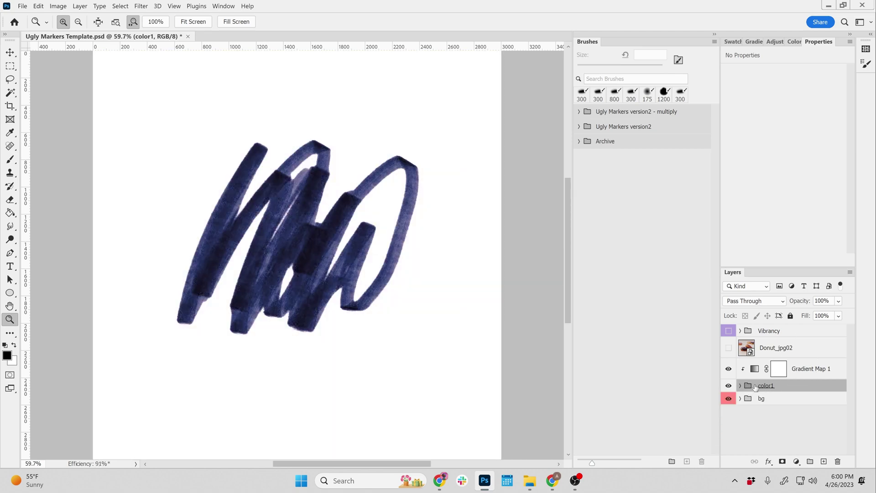
Set the color1 group's blend mode to Multiply and toggle it to compare.
{"action": "left_click", "coordinate": [761, 301]}
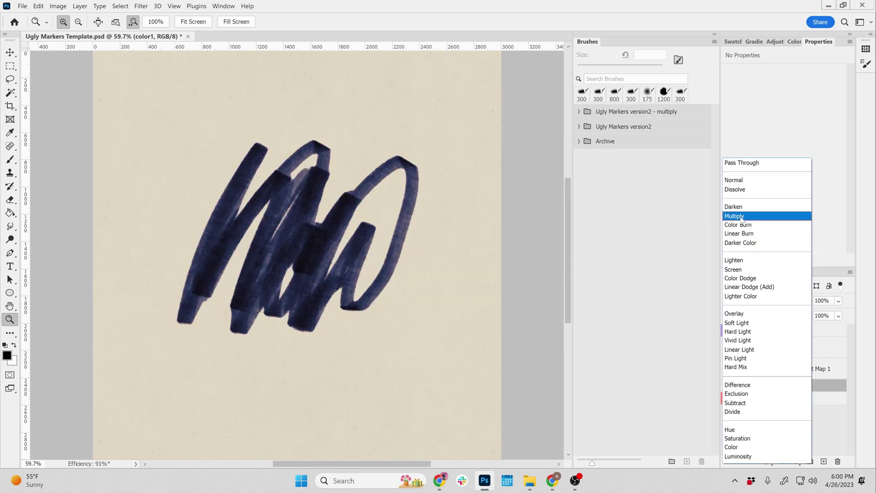
{"action": "left_click", "coordinate": [741, 217]}
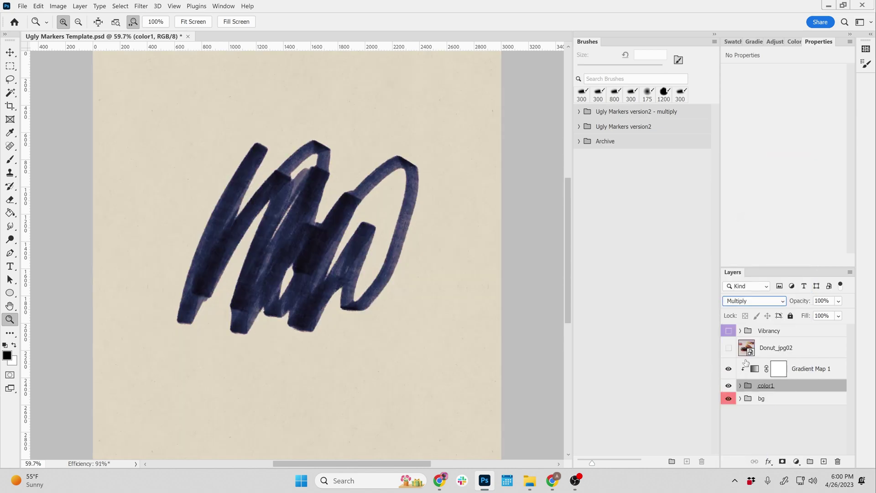
{"action": "left_click", "coordinate": [729, 386]}
{"action": "left_click", "coordinate": [728, 386]}
{"action": "left_click", "coordinate": [728, 386]}
{"action": "left_click", "coordinate": [729, 386]}
Stamp color1 and Gradient Map 1 into merged Layer 6 and fill it across the canvas.
{"action": "left_click", "coordinate": [811, 371], "text": "shift"}
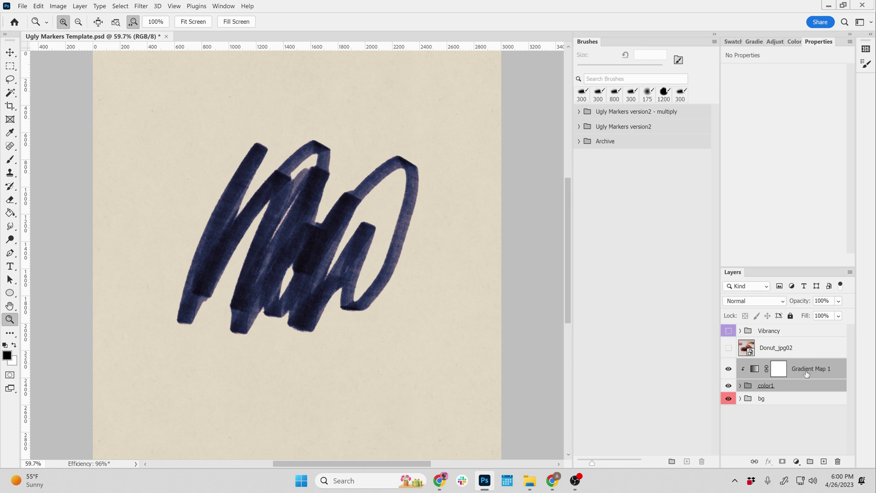
{"action": "key", "text": "ctrl+alt+e"}
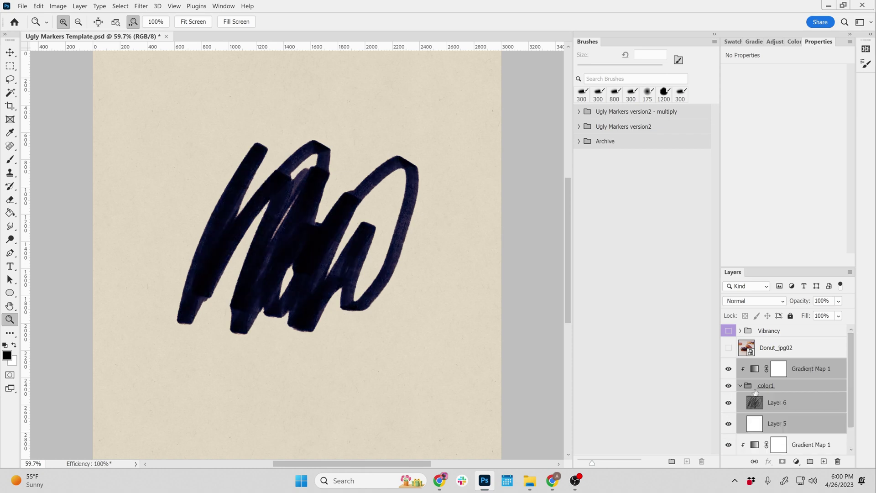
{"action": "key", "text": "m"}
{"action": "mouse_move", "coordinate": [129, 94]}
{"action": "left_mouse_down"}
{"action": "mouse_move", "coordinate": [295, 204]}
{"action": "mouse_move", "coordinate": [501, 459]}
{"action": "left_mouse_up"}
{"action": "key", "text": "ctrl+BackSpace"}
{"action": "key", "text": "ctrl+d"}
{"action": "key", "text": "z"}
Apply the Blue3 Marker gradient to Gradient Map 1 and paint a zigzag scribble on Layer 6.
{"action": "left_click", "coordinate": [758, 369]}
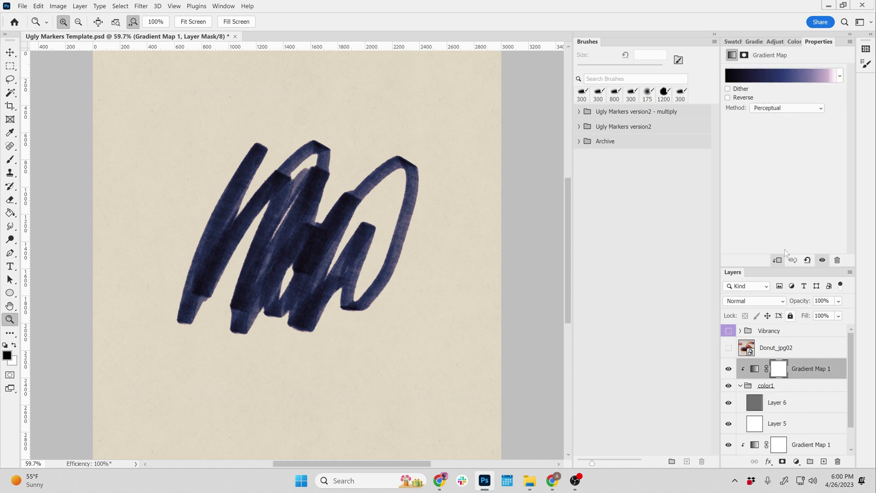
{"action": "left_click", "coordinate": [770, 82]}
{"action": "left_click", "coordinate": [602, 121]}
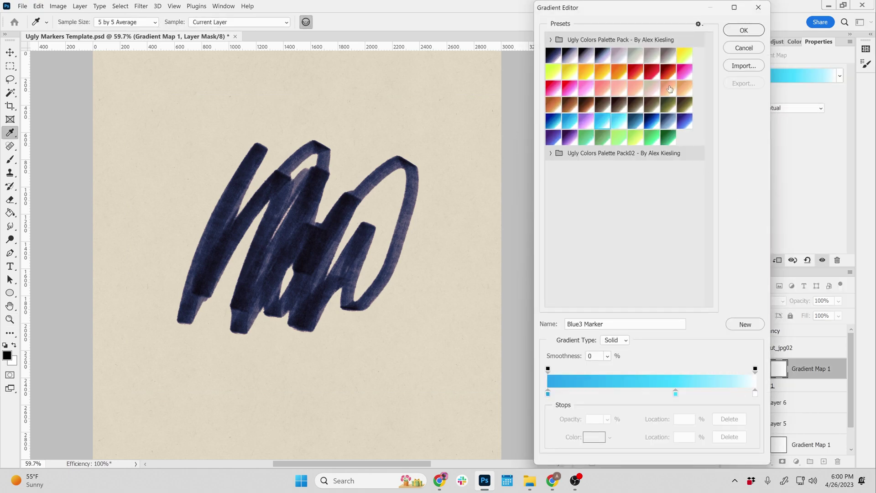
{"action": "left_click", "coordinate": [743, 31]}
{"action": "left_click", "coordinate": [775, 402]}
{"action": "key", "text": "b"}
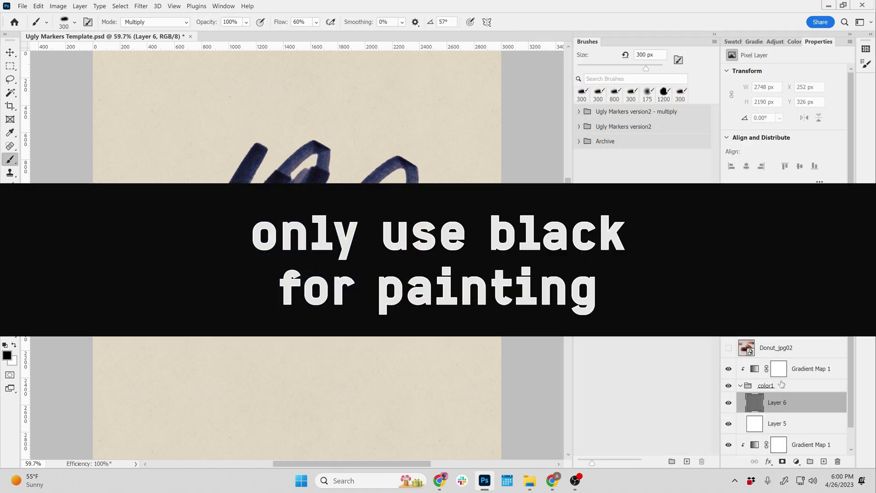
{"action": "mouse_move", "coordinate": [180, 155]}
{"action": "left_mouse_down"}
{"action": "mouse_move", "coordinate": [194, 183]}
{"action": "mouse_move", "coordinate": [266, 138]}
{"action": "mouse_move", "coordinate": [333, 136]}
{"action": "mouse_move", "coordinate": [452, 160]}
{"action": "mouse_move", "coordinate": [407, 274]}
{"action": "left_mouse_up"}
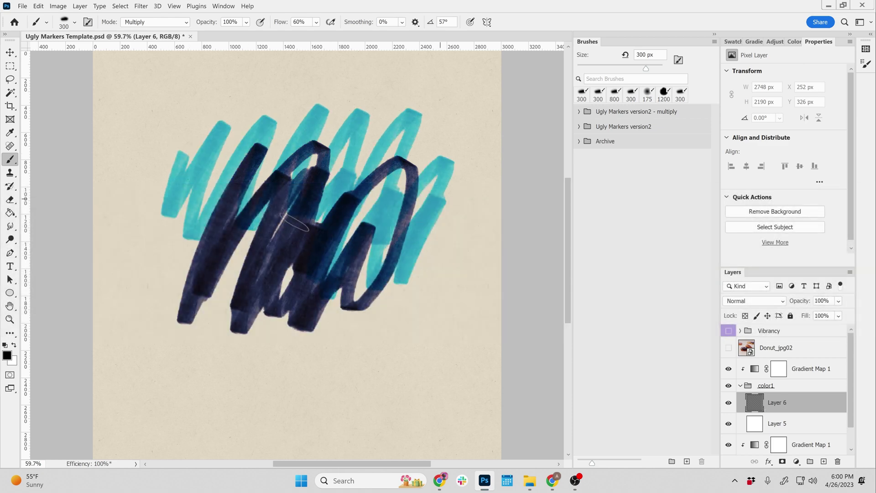
Try red zigzag strokes at the scribble's lower right, then undo them.
{"action": "left_click", "coordinate": [7, 356]}
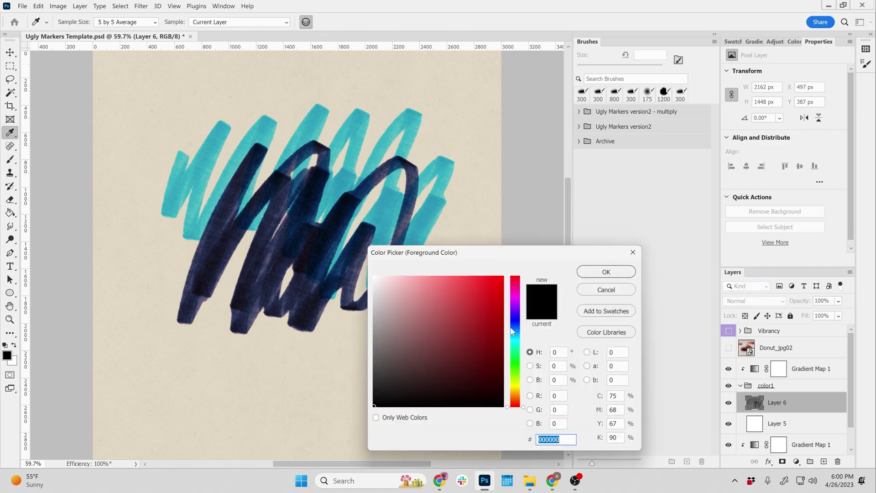
{"action": "left_click", "coordinate": [451, 331]}
{"action": "left_click", "coordinate": [606, 271]}
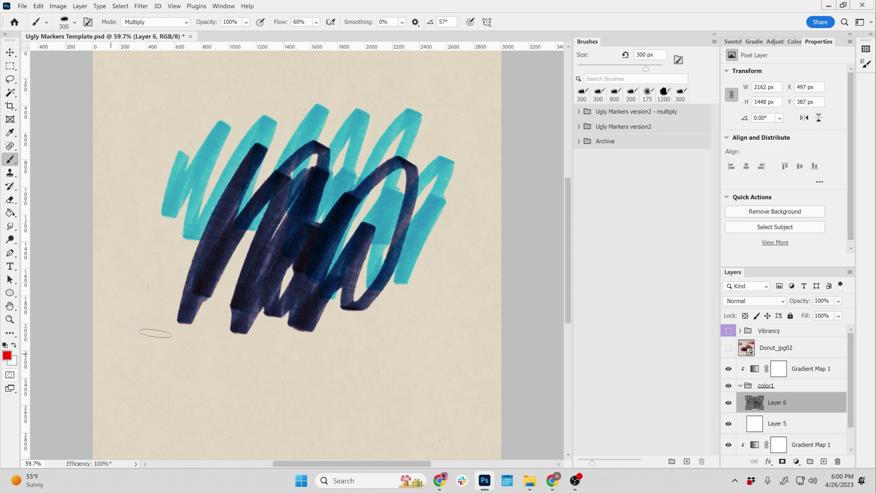
{"action": "mouse_move", "coordinate": [434, 246]}
{"action": "left_mouse_down"}
{"action": "mouse_move", "coordinate": [405, 318]}
{"action": "mouse_move", "coordinate": [450, 285]}
{"action": "left_mouse_up"}
{"action": "key", "text": "ctrl+z"}
{"action": "key", "text": "ctrl+shift+z"}
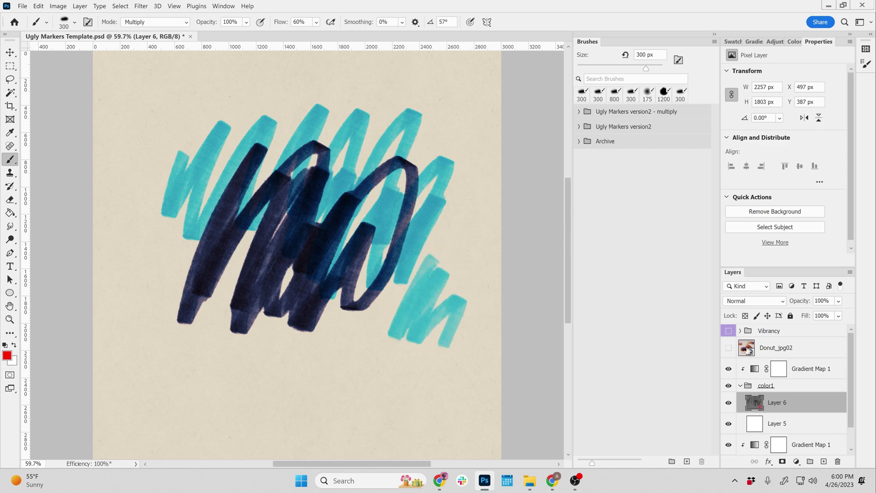
{"action": "key", "text": "ctrl+z"}
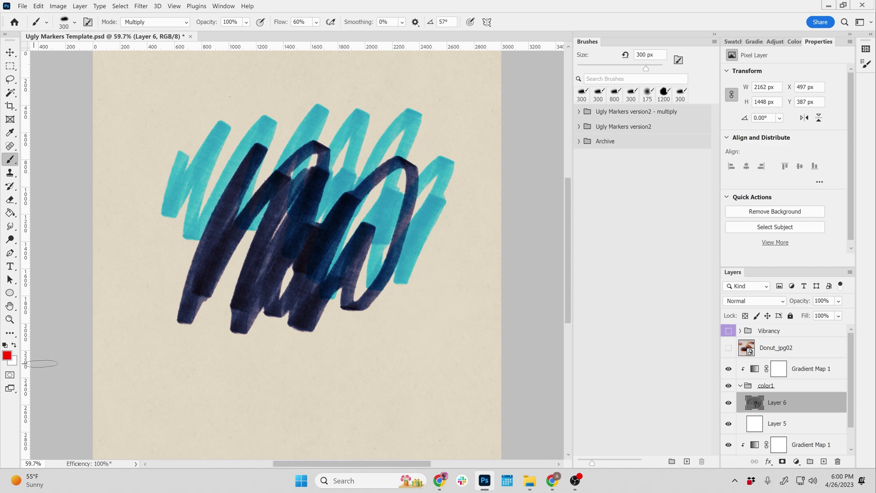
Set a dark grey foreground and add a new stop to the upper Gradient Map 1's gradient.
{"action": "left_click", "coordinate": [7, 357]}
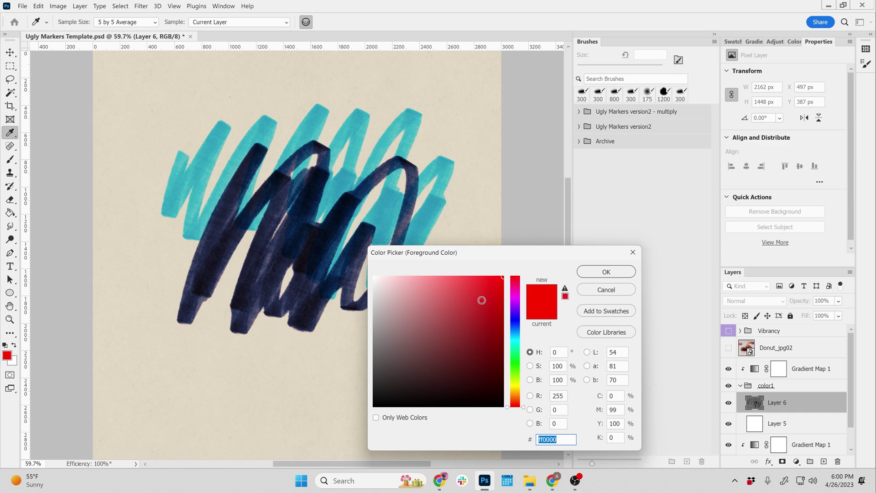
{"action": "left_click", "coordinate": [376, 347]}
{"action": "left_click", "coordinate": [603, 275]}
{"action": "key", "text": "b"}
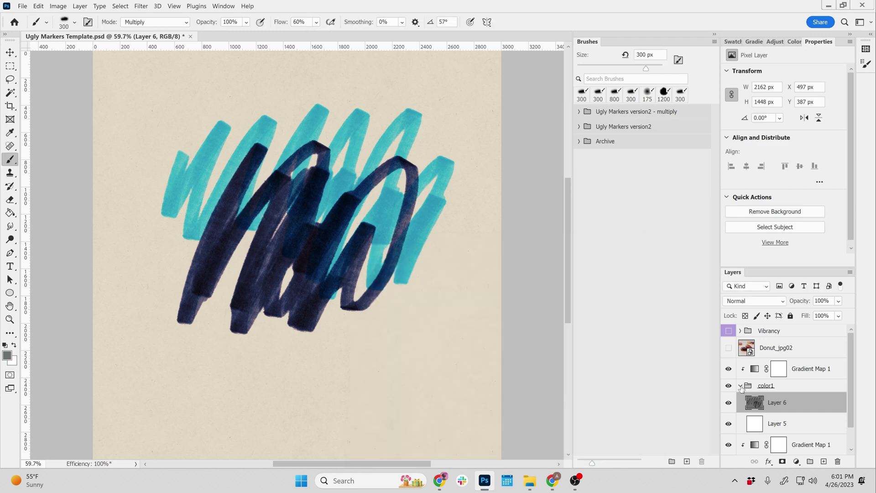
{"action": "left_click", "coordinate": [740, 386]}
{"action": "left_click", "coordinate": [755, 370]}
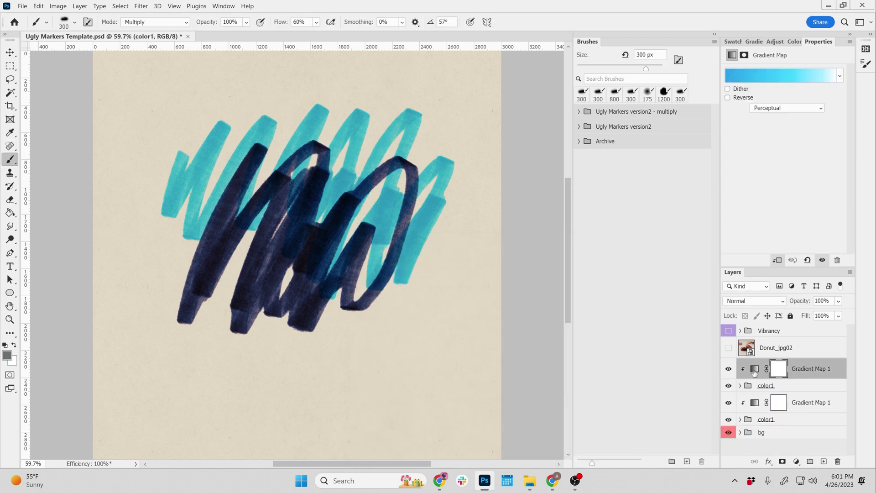
{"action": "left_click", "coordinate": [800, 72]}
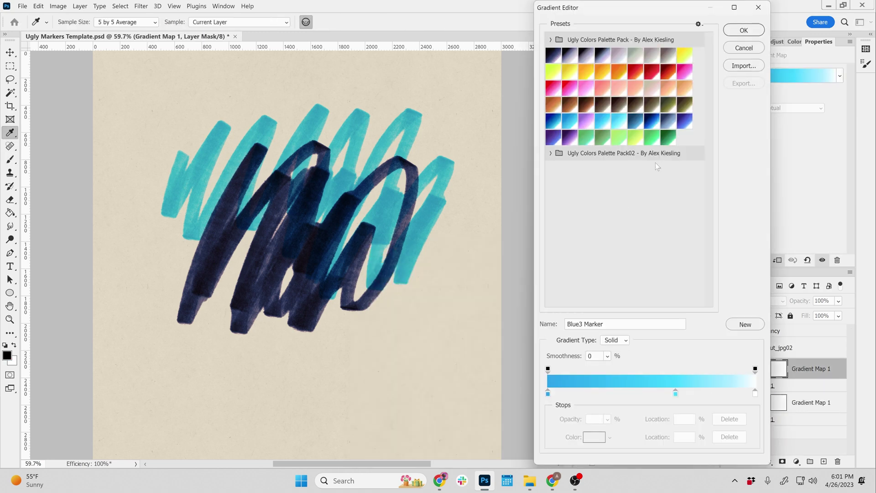
{"action": "left_click", "coordinate": [652, 372]}
{"action": "left_click", "coordinate": [744, 48]}
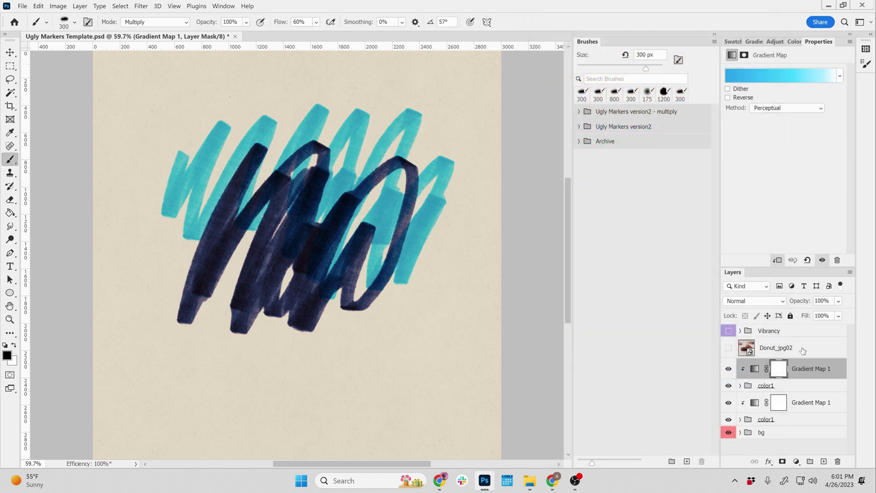
Paint extra marker strokes on Layer 6 trailing below-right of the scribble.
{"action": "left_click", "coordinate": [741, 386]}
{"action": "left_click", "coordinate": [755, 404]}
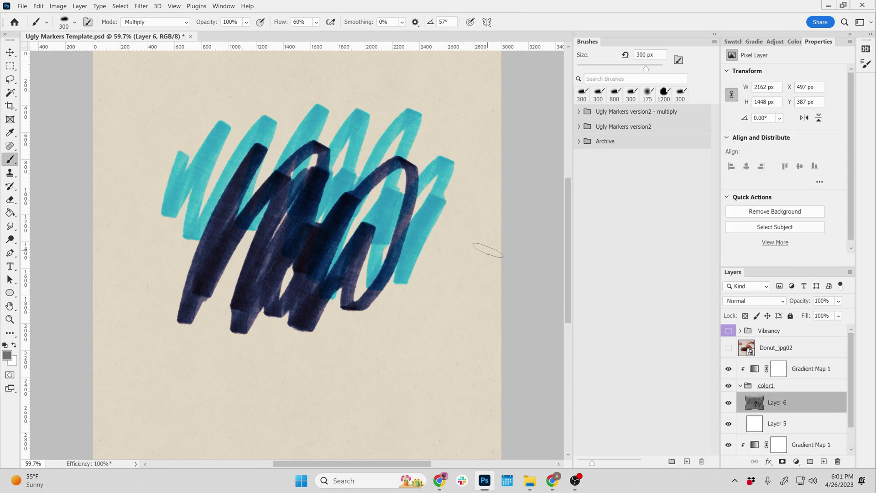
{"action": "mouse_move", "coordinate": [450, 251]}
{"action": "left_mouse_down"}
{"action": "mouse_move", "coordinate": [402, 337]}
{"action": "mouse_move", "coordinate": [360, 315]}
{"action": "mouse_move", "coordinate": [349, 361]}
{"action": "left_mouse_up"}
{"action": "left_click", "coordinate": [743, 384]}
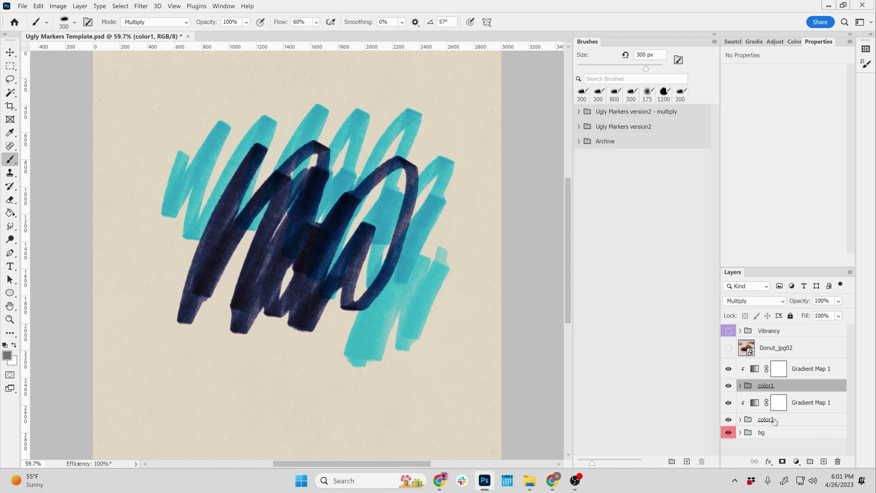
Rename the upper marker group to color2 and check its layers.
{"action": "double_click", "coordinate": [771, 385]}
{"action": "left_click_drag", "start_coordinate": [774, 385], "coordinate": [770, 385]}
{"action": "type", "text": "2"}
{"action": "double_click", "coordinate": [775, 419]}
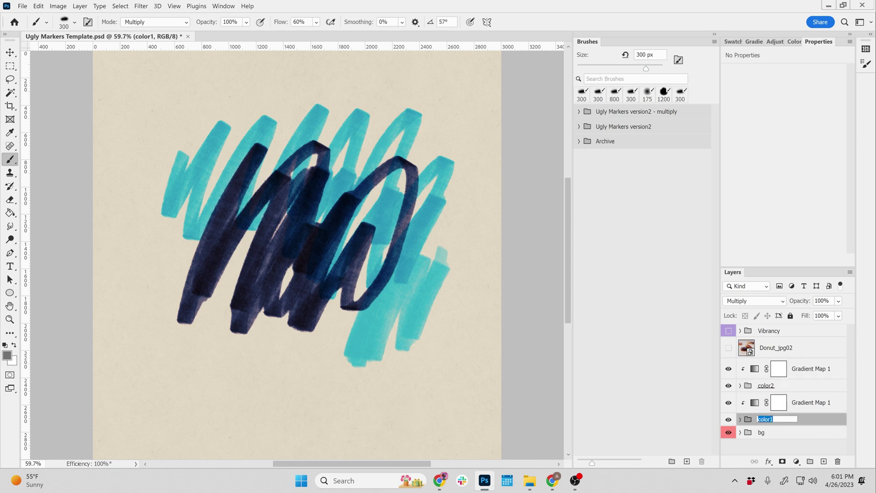
{"action": "key", "text": "super+period"}
{"action": "left_click", "coordinate": [760, 423]}
{"action": "left_click", "coordinate": [740, 386]}
{"action": "left_click", "coordinate": [740, 385]}
Add Layer 7 above the color2 gradient map and paint a red zigzag near the page bottom.
{"action": "left_click", "coordinate": [580, 128]}
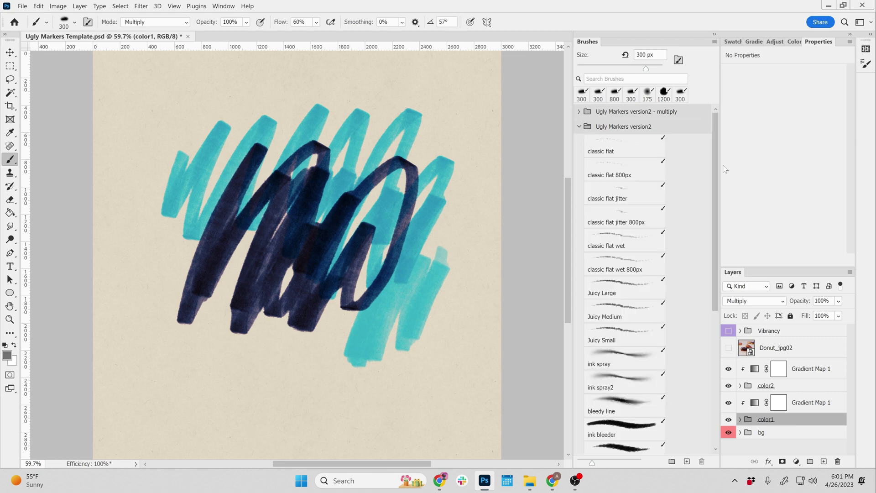
{"action": "left_click", "coordinate": [801, 371]}
{"action": "left_click", "coordinate": [824, 461]}
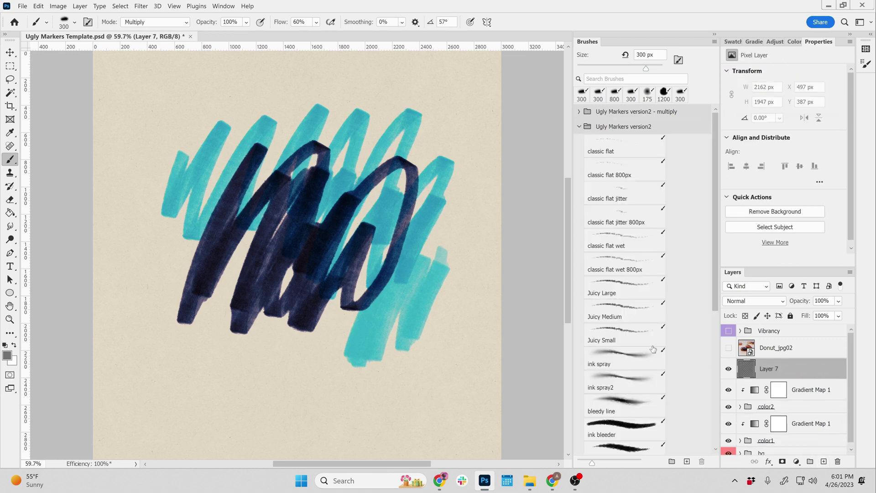
{"action": "left_click", "coordinate": [7, 355]}
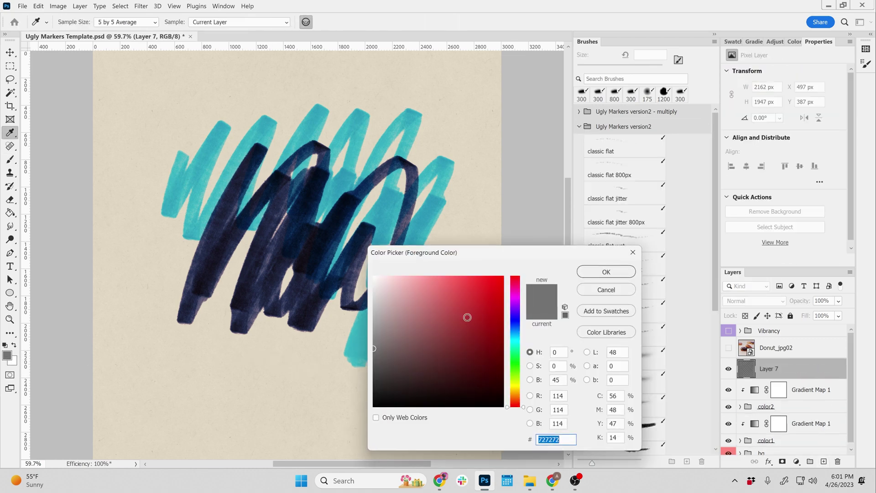
{"action": "left_click", "coordinate": [498, 291]}
{"action": "left_click", "coordinate": [606, 271]}
{"action": "key", "text": "b"}
{"action": "mouse_move", "coordinate": [251, 392]}
{"action": "left_mouse_down"}
{"action": "mouse_move", "coordinate": [292, 365]}
{"action": "mouse_move", "coordinate": [336, 384]}
{"action": "mouse_move", "coordinate": [315, 411]}
{"action": "mouse_move", "coordinate": [286, 360]}
{"action": "mouse_move", "coordinate": [356, 370]}
{"action": "left_mouse_up"}
Pick a bright cyan foreground and set Layer 7's blend mode to Multiply.
{"action": "left_click", "coordinate": [8, 355]}
{"action": "left_click", "coordinate": [514, 337]}
{"action": "left_click", "coordinate": [592, 273]}
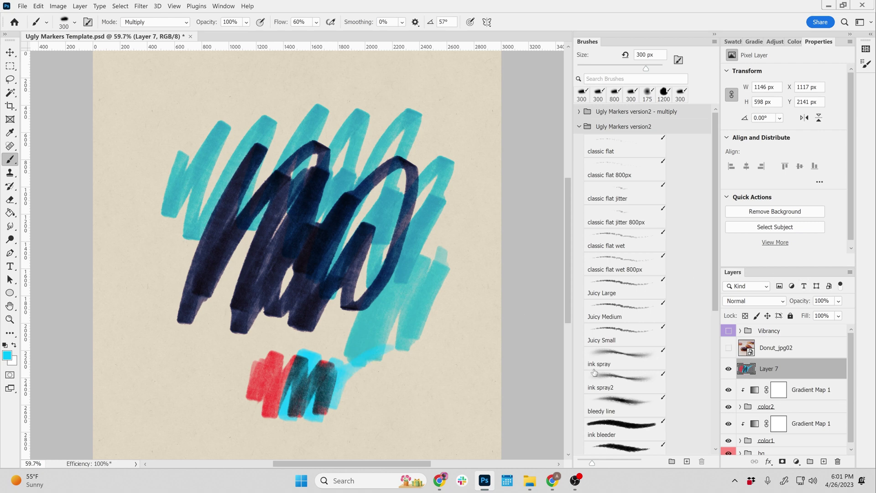
{"action": "left_click", "coordinate": [753, 301]}
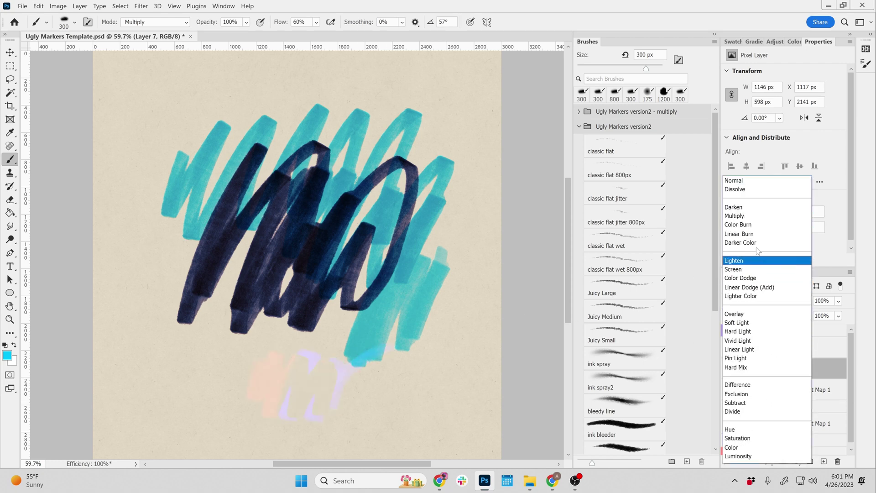
{"action": "left_click", "coordinate": [763, 217]}
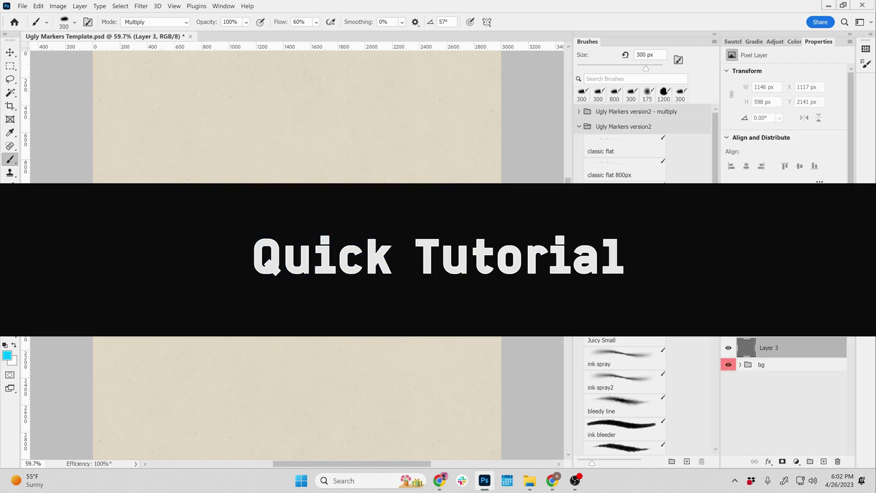
Add a Solid Color fill layer with the colour ffffff above the bg group.
{"action": "key", "text": "g"}
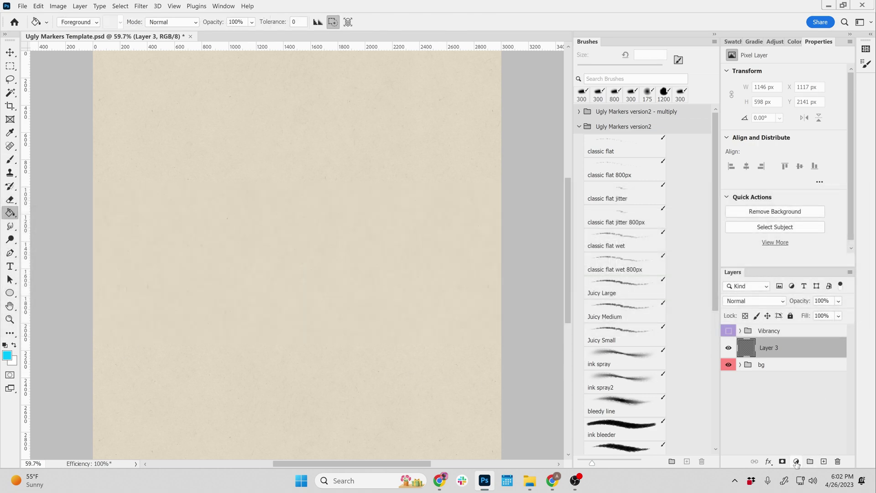
{"action": "left_click", "coordinate": [797, 461]}
{"action": "left_click", "coordinate": [806, 284]}
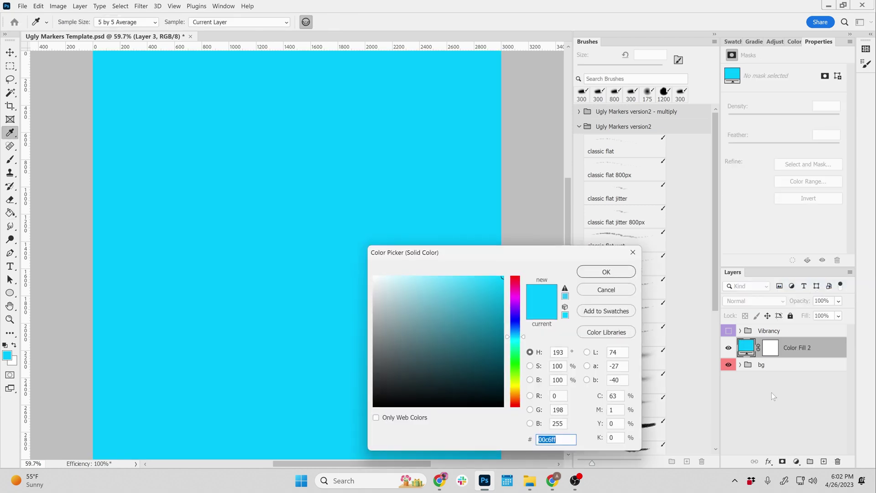
{"action": "type", "text": "ffffff"}
{"action": "key", "text": "Return"}
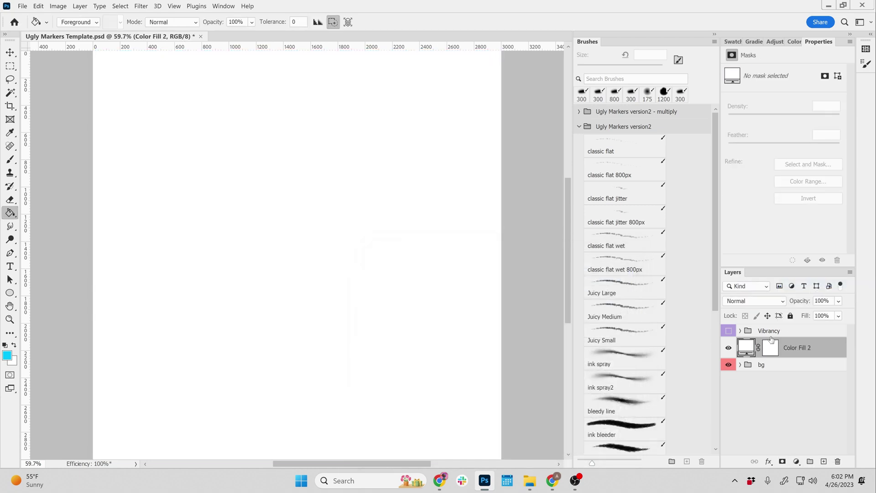
Rename the new fill layer to 'white'.
{"action": "key", "text": "b"}
{"action": "double_click", "coordinate": [789, 346]}
{"action": "type", "text": "white"}
{"action": "key", "text": "Return"}
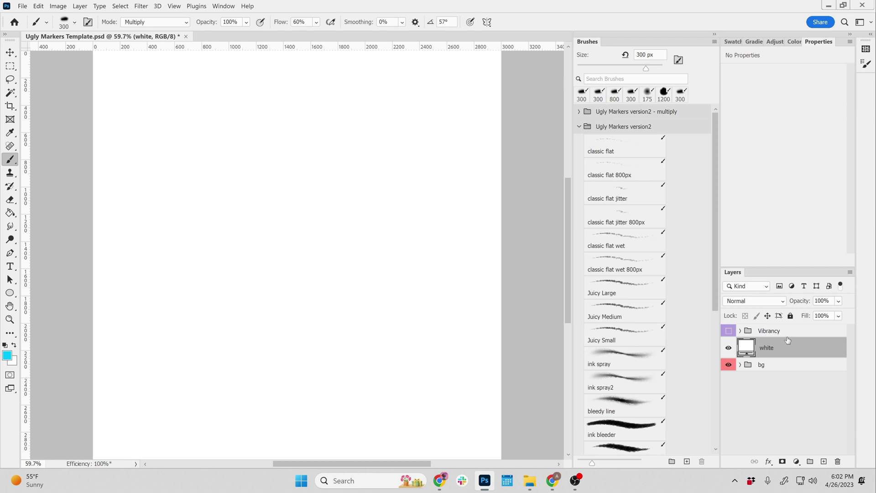
On a new Layer 3, paint a looping black marker scribble across the page.
{"action": "left_click", "coordinate": [823, 462]}
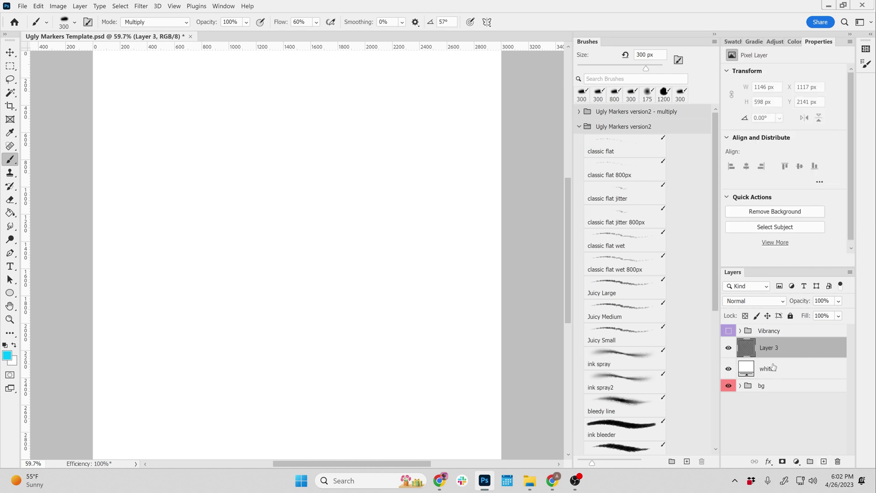
{"action": "key", "text": "d"}
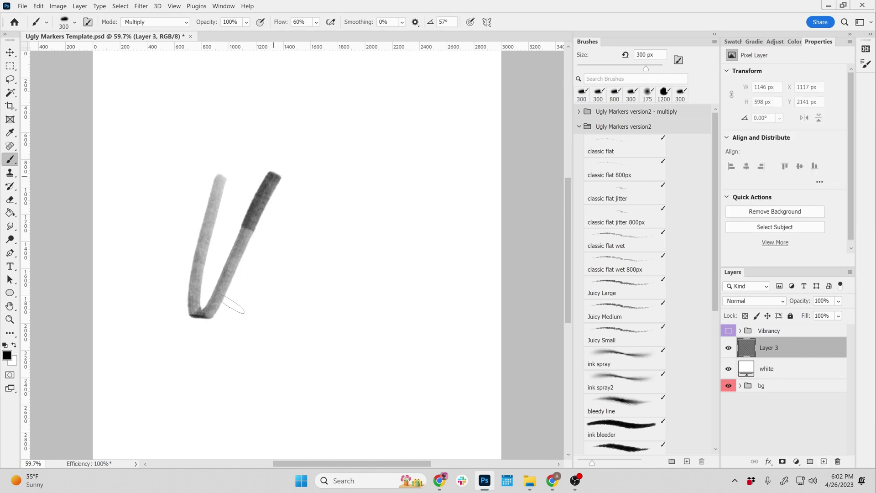
{"action": "mouse_move", "coordinate": [240, 317]}
{"action": "left_mouse_down"}
{"action": "mouse_move", "coordinate": [348, 139]}
{"action": "mouse_move", "coordinate": [365, 232]}
{"action": "mouse_move", "coordinate": [356, 347]}
{"action": "mouse_move", "coordinate": [194, 352]}
{"action": "left_mouse_up"}
{"action": "mouse_move", "coordinate": [257, 128]}
{"action": "left_mouse_down"}
{"action": "mouse_move", "coordinate": [327, 132]}
{"action": "mouse_move", "coordinate": [420, 256]}
{"action": "mouse_move", "coordinate": [428, 178]}
{"action": "mouse_move", "coordinate": [468, 247]}
{"action": "left_mouse_up"}
Group Layer 3 with the white layer and name the group 'color1'.
{"action": "left_click", "coordinate": [776, 371], "text": "shift"}
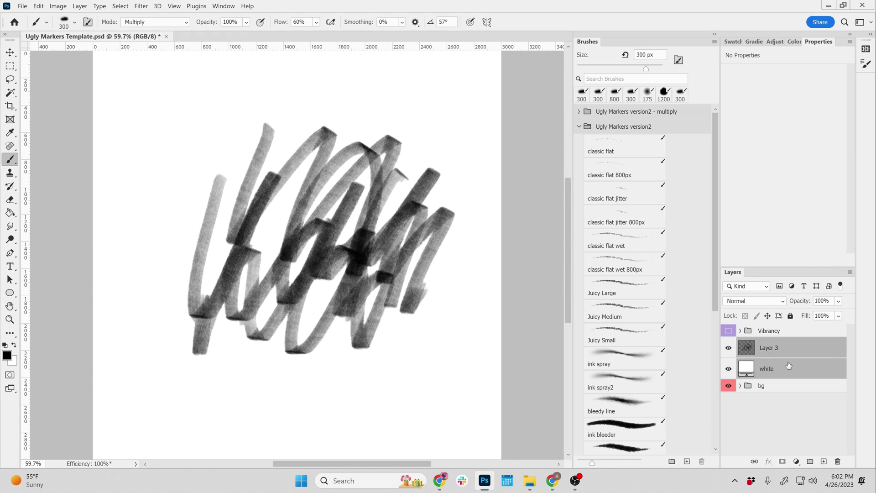
{"action": "key", "text": "ctrl+g"}
{"action": "double_click", "coordinate": [769, 343]}
{"action": "type", "text": "col"}
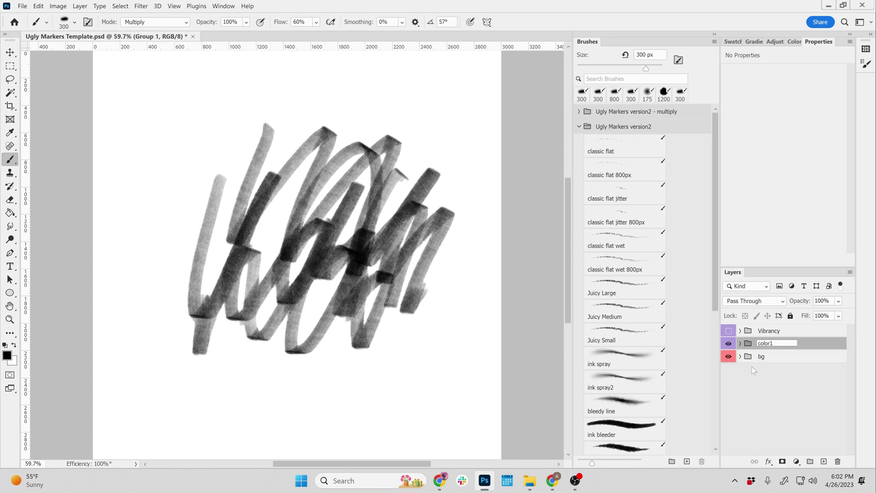
{"action": "type", "text": "or1"}
{"action": "left_click", "coordinate": [753, 370]}
{"action": "key", "text": "ctrl+z"}
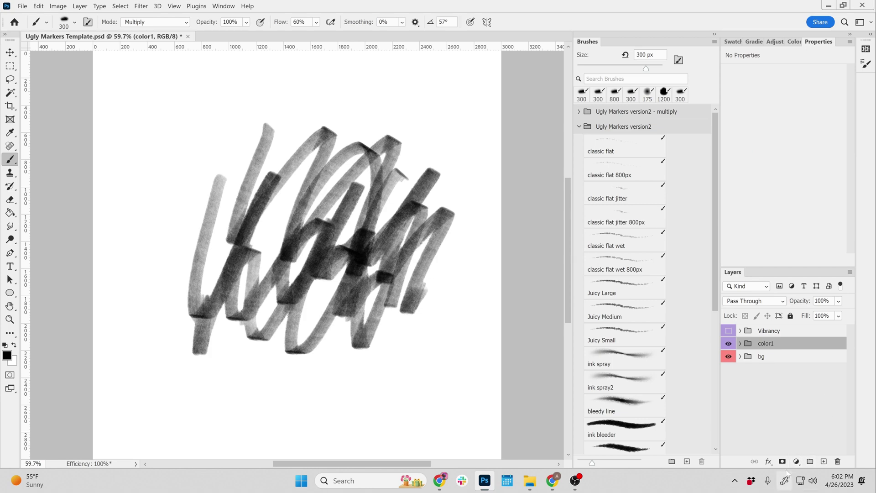
Add a Gradient Map adjustment layer clipped to the color1 group.
{"action": "left_click", "coordinate": [796, 462]}
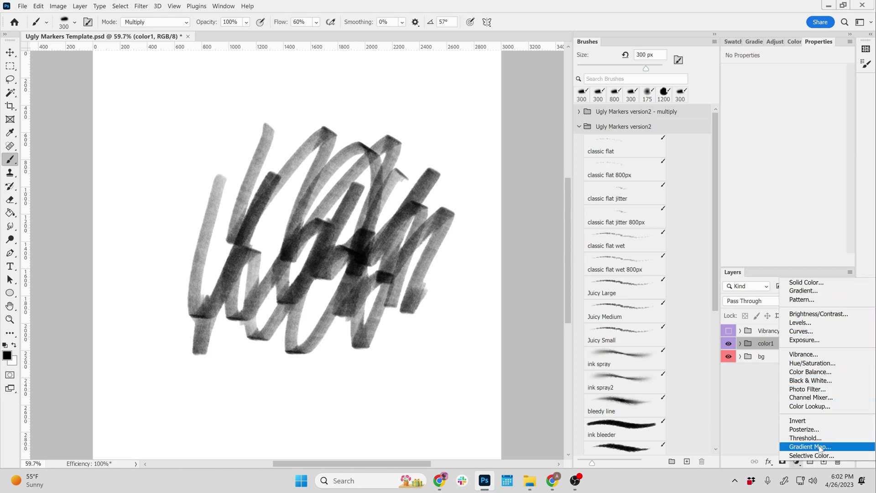
{"action": "left_click", "coordinate": [820, 447]}
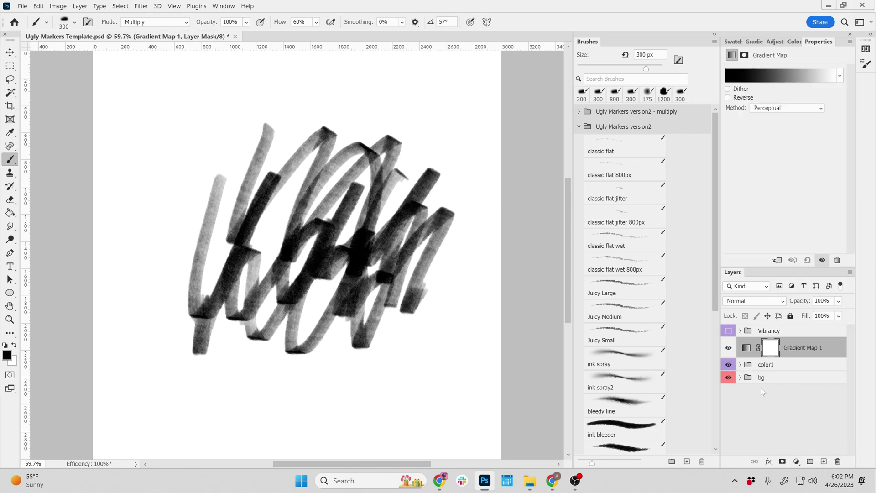
{"action": "key", "text": "ctrl+alt+g"}
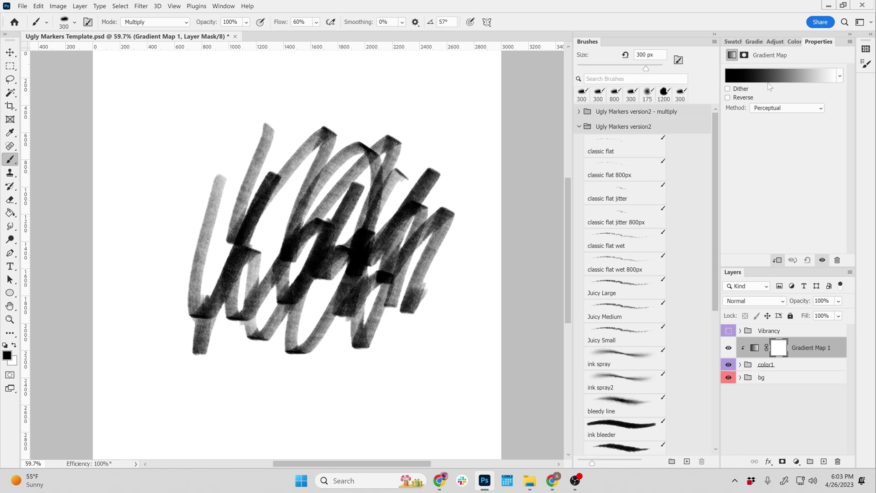
Set the gradient map to the Pink2 Marker preset, turning the scribble hot pink.
{"action": "left_click", "coordinate": [756, 348]}
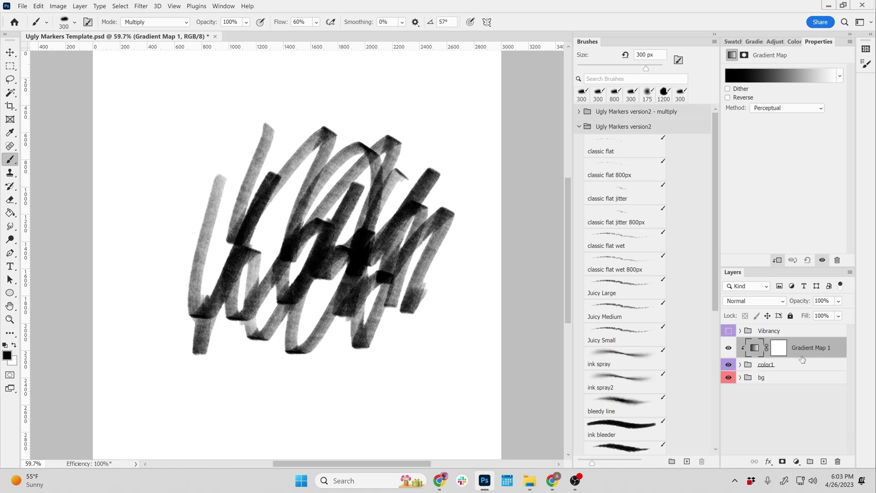
{"action": "left_click", "coordinate": [760, 76]}
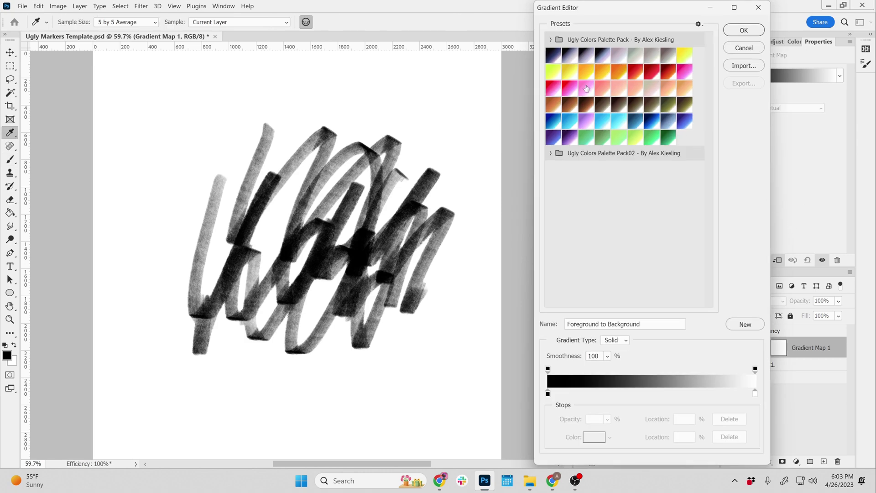
{"action": "left_click", "coordinate": [558, 93]}
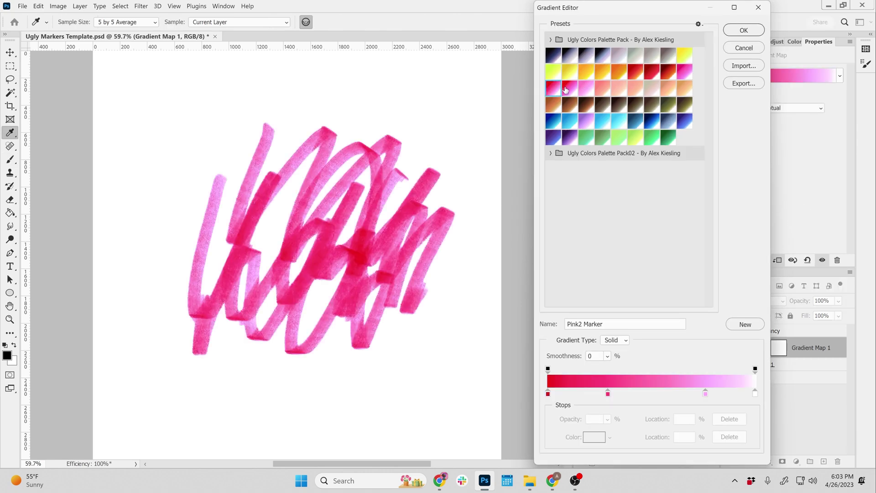
{"action": "left_click", "coordinate": [744, 30]}
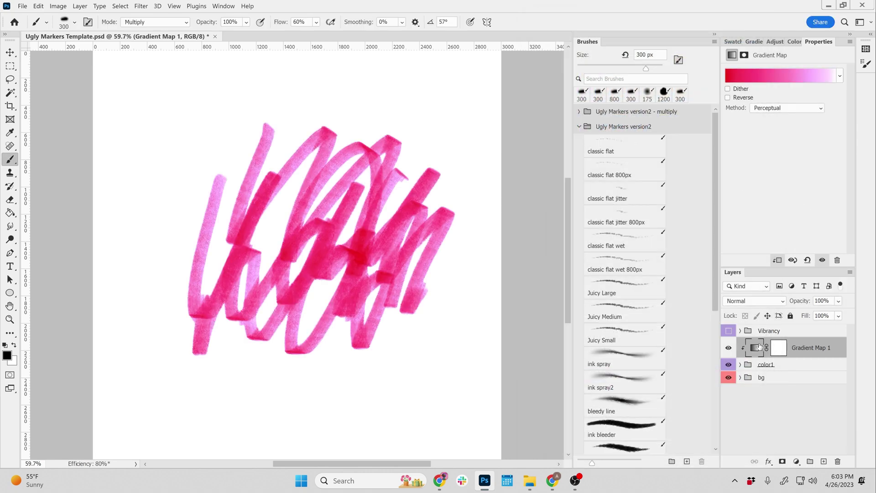
{"action": "key", "text": "alt+bracketleft"}
Set the color1 group's blend mode to Multiply.
{"action": "left_click", "coordinate": [756, 351]}
{"action": "left_click", "coordinate": [760, 365]}
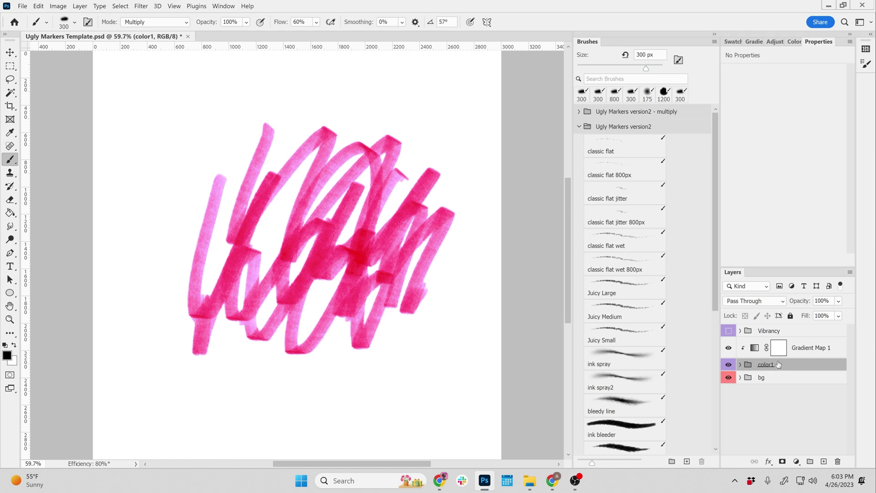
{"action": "left_click", "coordinate": [755, 301]}
{"action": "left_click", "coordinate": [744, 216]}
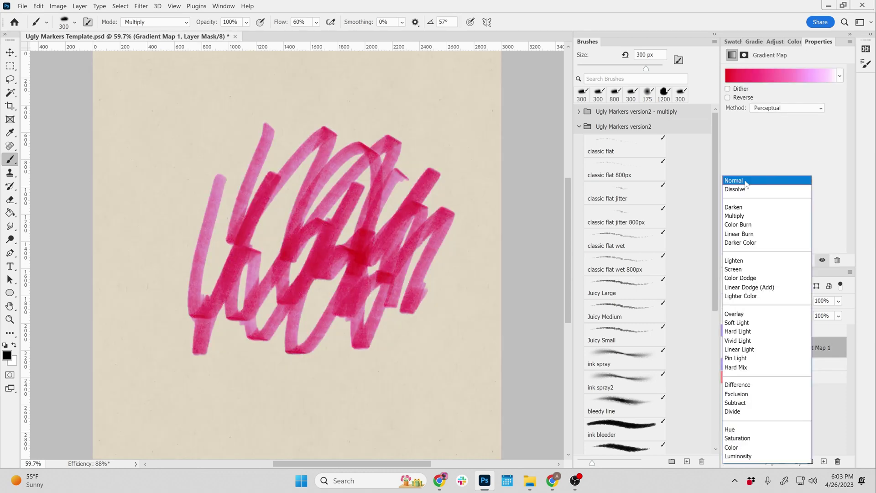
{"action": "left_click", "coordinate": [745, 216]}
{"action": "left_click", "coordinate": [748, 365]}
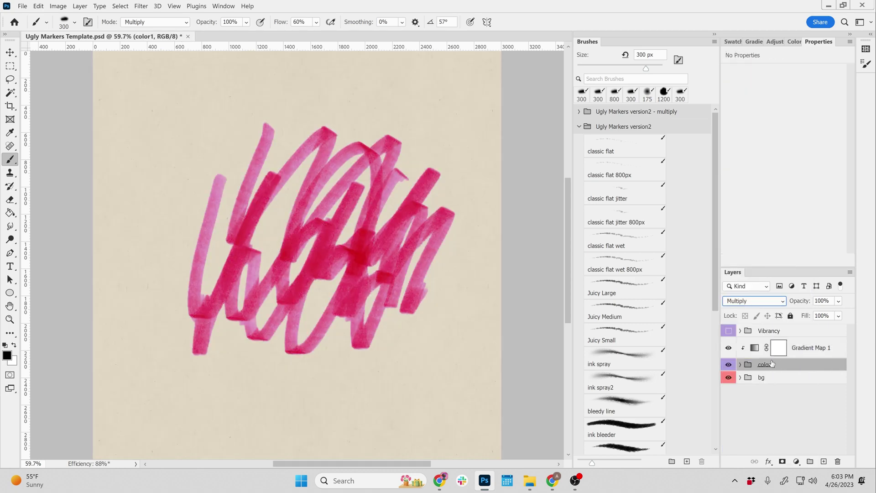
{"action": "left_click", "coordinate": [753, 350]}
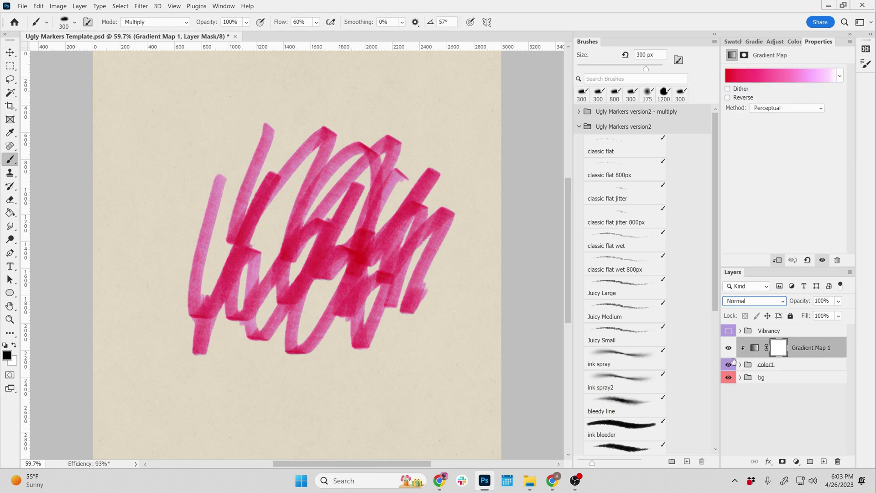
{"action": "left_click", "coordinate": [767, 364]}
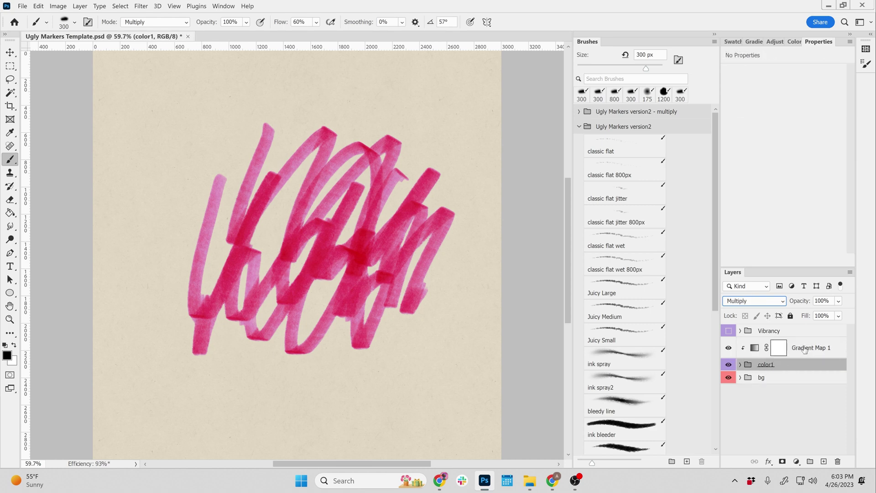
{"action": "left_click", "coordinate": [804, 349], "text": "shift"}
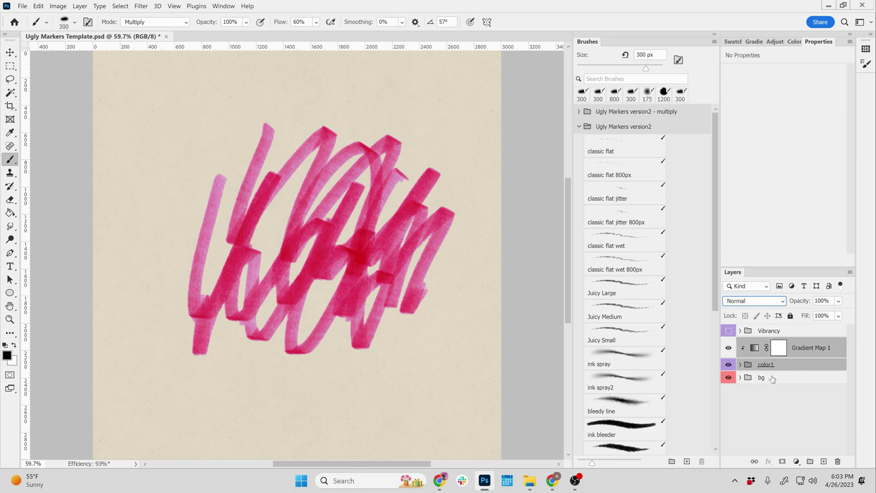
Change the bg group's Color Fill 1 to near-white f2f2f2.
{"action": "left_click", "coordinate": [740, 378]}
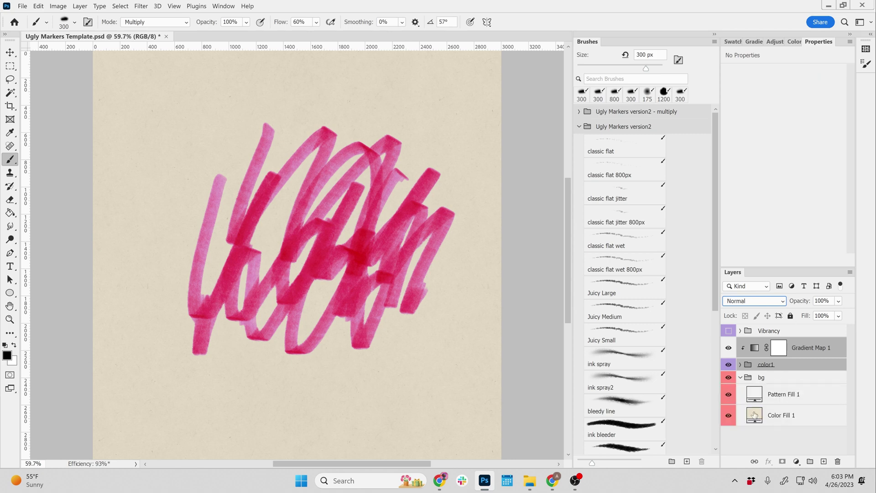
{"action": "double_click", "coordinate": [754, 415]}
{"action": "left_click", "coordinate": [374, 282]}
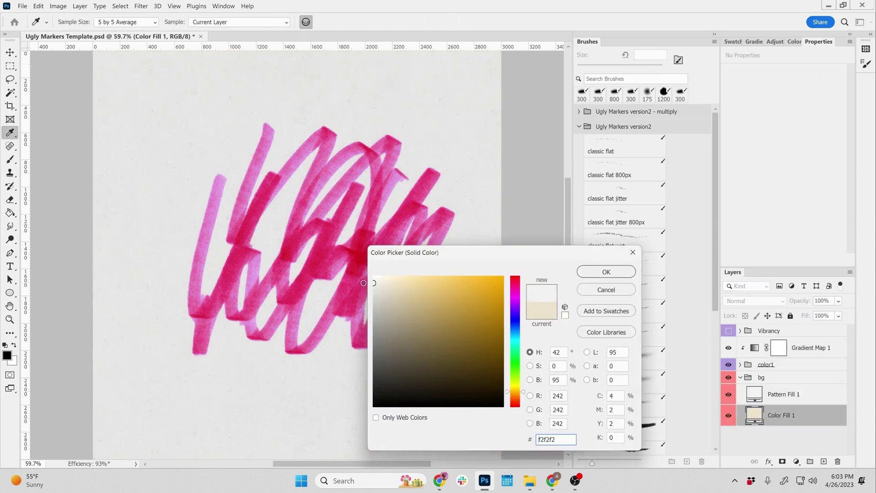
{"action": "left_click", "coordinate": [592, 272]}
{"action": "left_click", "coordinate": [740, 377]}
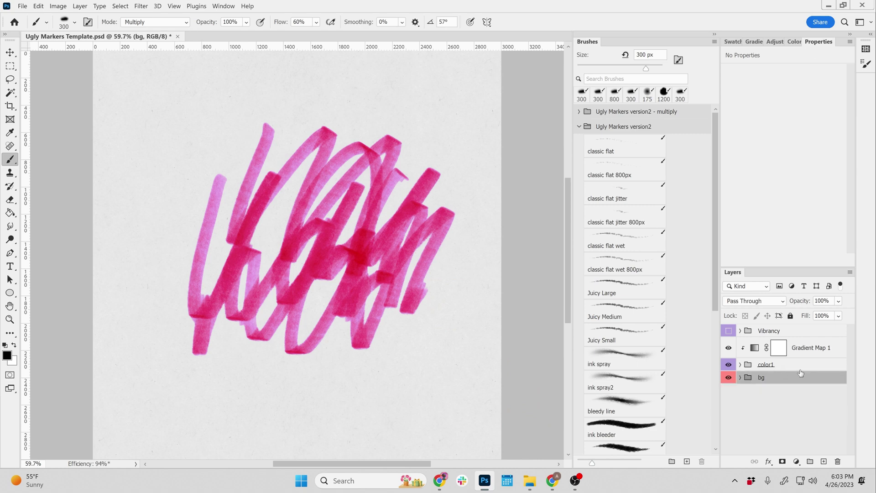
Make the Vibrancy group visible to brighten and saturate the pink strokes.
{"action": "left_click", "coordinate": [774, 365]}
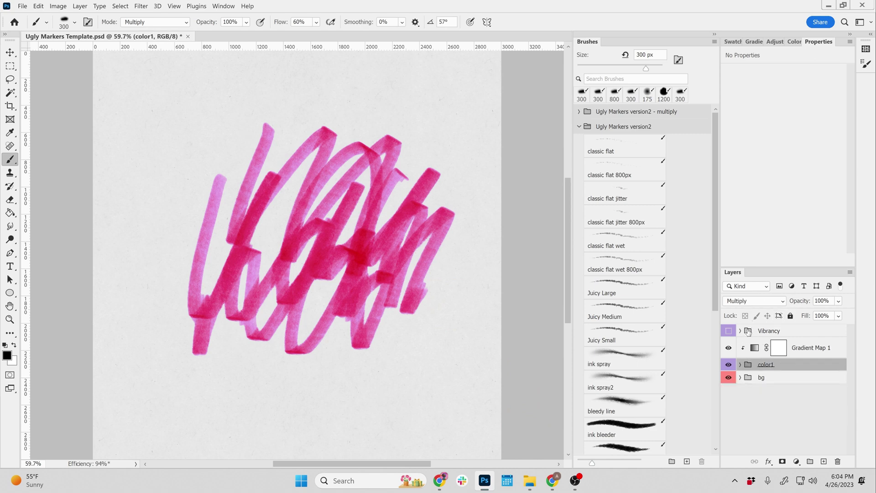
{"action": "left_click", "coordinate": [741, 331]}
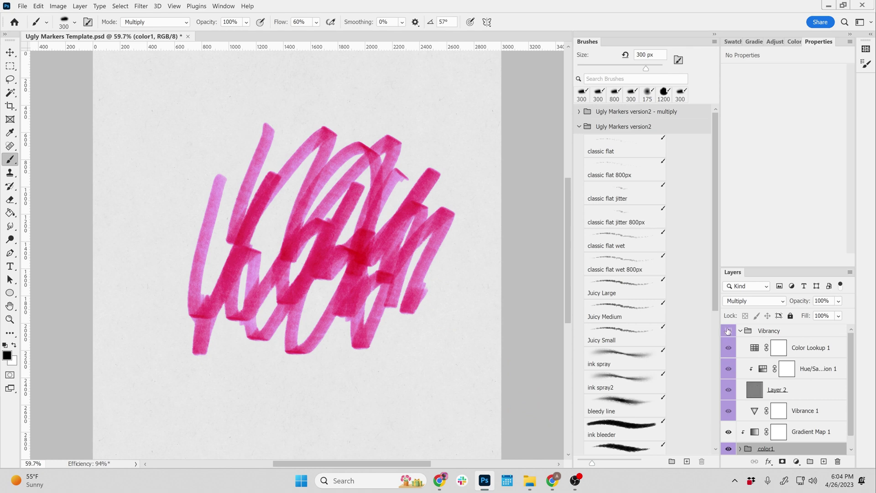
{"action": "left_click", "coordinate": [729, 330]}
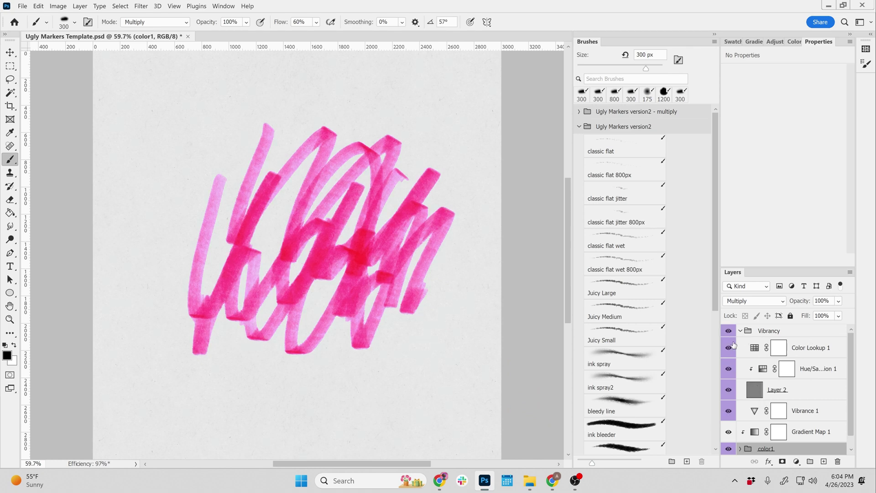
{"action": "left_click", "coordinate": [739, 332]}
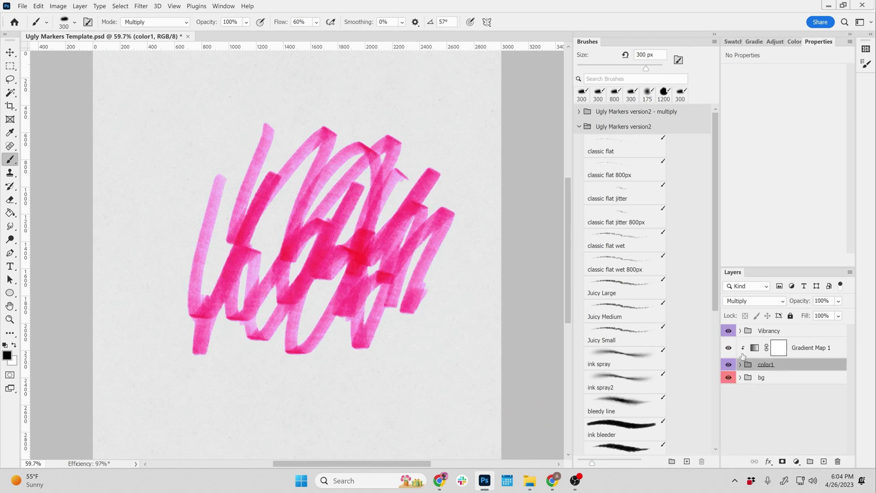